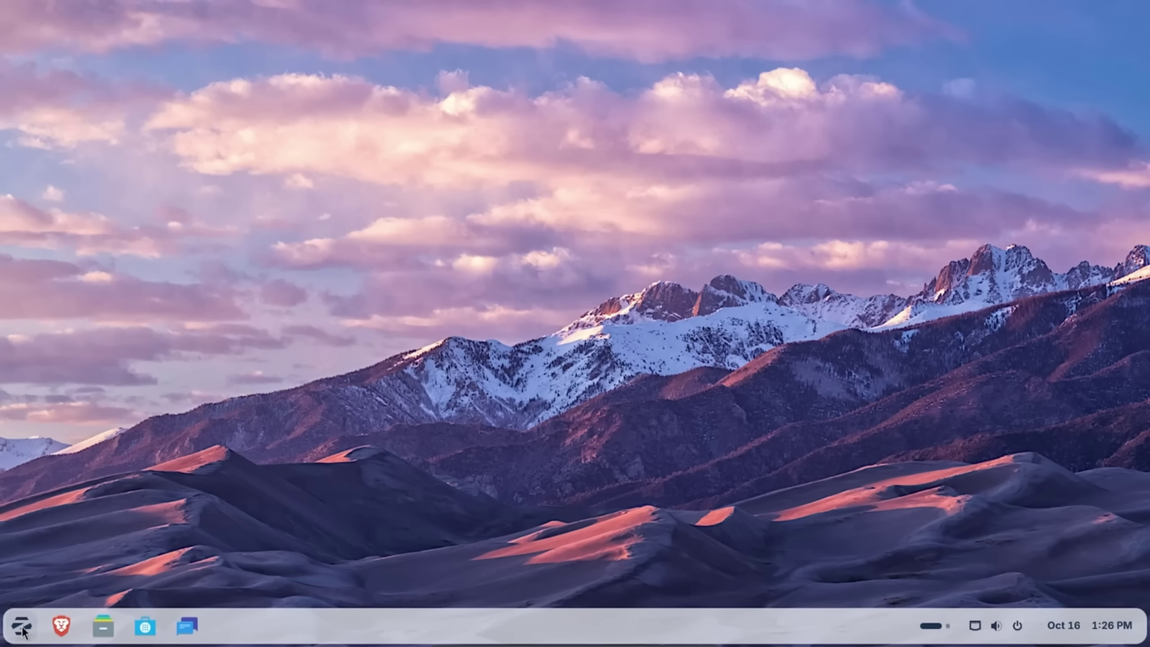
Browse the Zorin menu's All Apps list, then return to the app categories.
{"action": "left_click", "coordinate": [21, 627]}
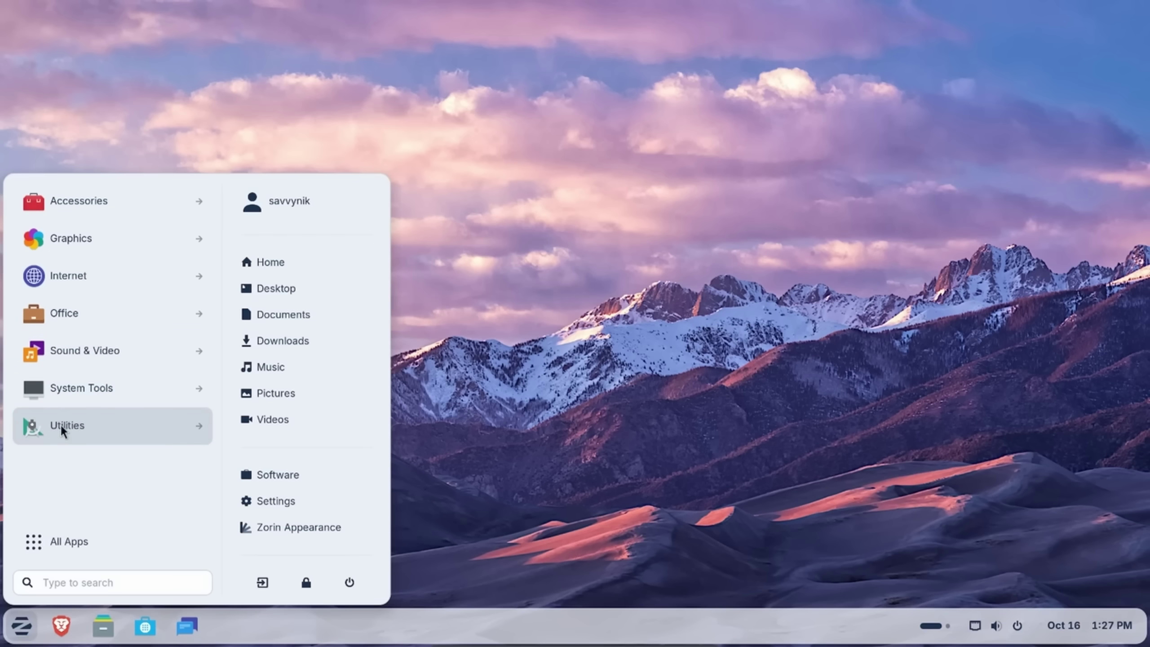
{"action": "left_click", "coordinate": [80, 542]}
{"action": "left_click", "coordinate": [79, 541]}
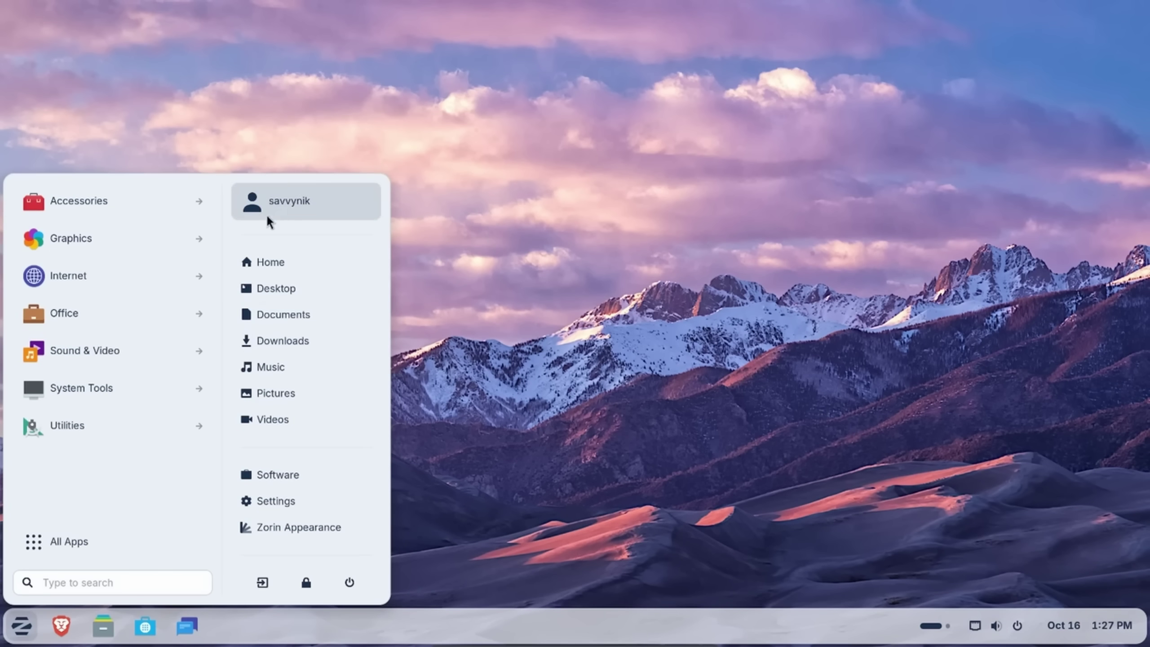
Open the current account's Users settings, then switch Settings to the Appearance page.
{"action": "left_click", "coordinate": [280, 205]}
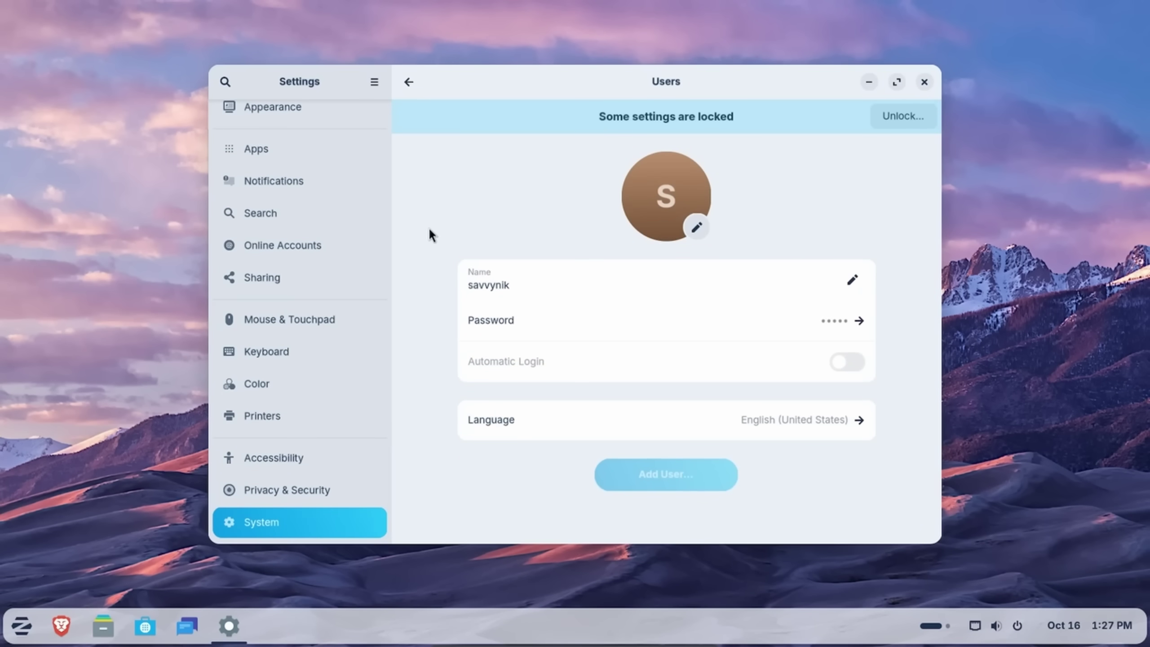
{"action": "scroll", "coordinate": [308, 272], "scroll_direction": "up", "scroll_amount": 5}
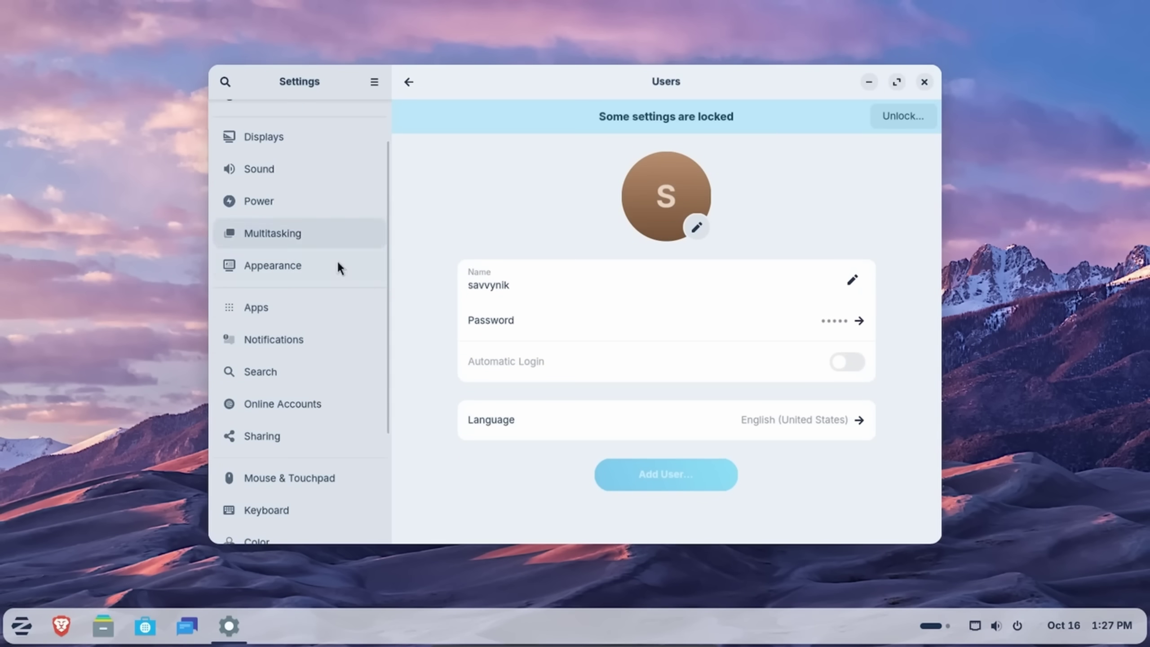
{"action": "scroll", "coordinate": [338, 264], "scroll_direction": "up", "scroll_amount": 2}
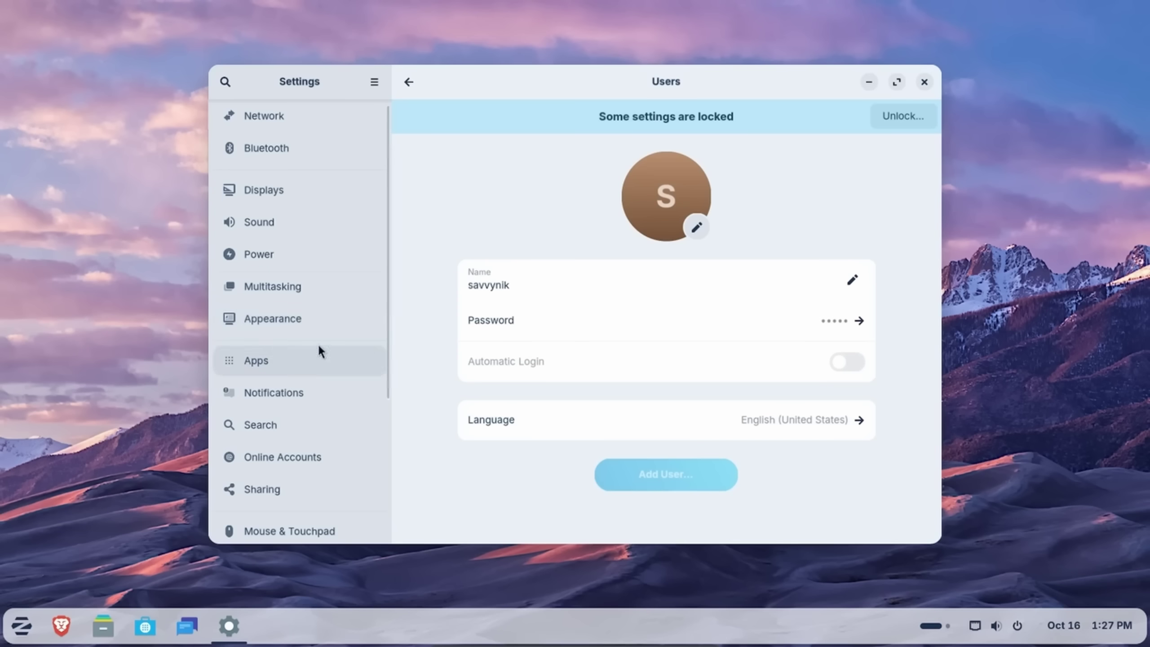
{"action": "left_click", "coordinate": [294, 324]}
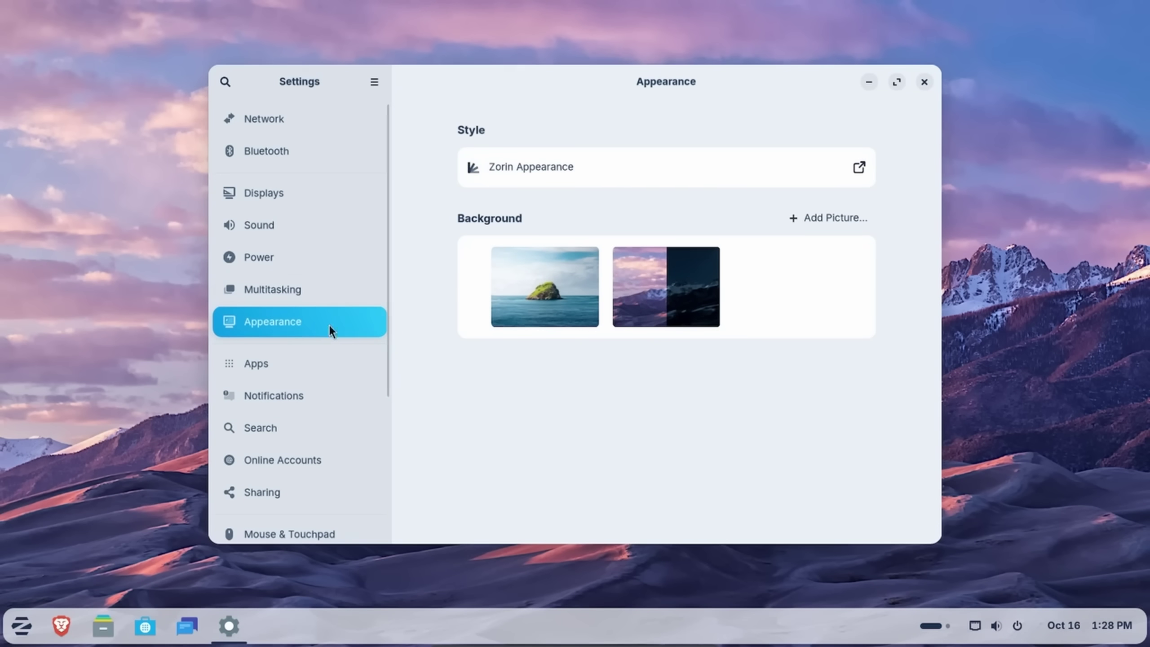
Launch Zorin Appearance and switch the desktop to the second layout.
{"action": "left_click", "coordinate": [549, 170]}
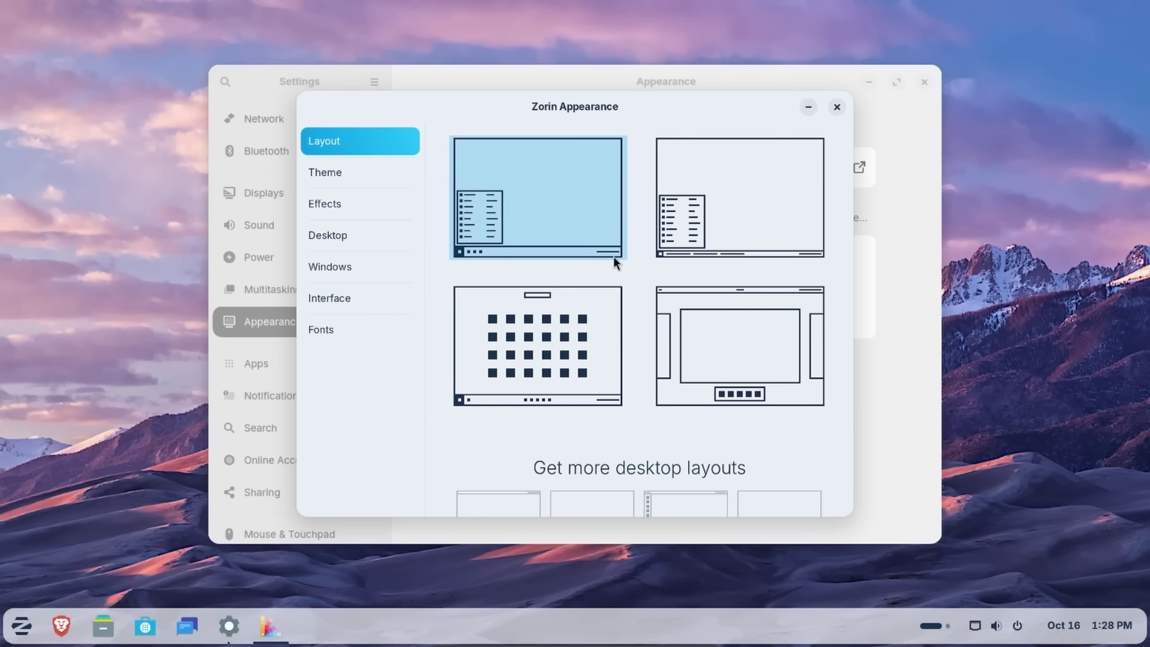
{"action": "left_click", "coordinate": [721, 219]}
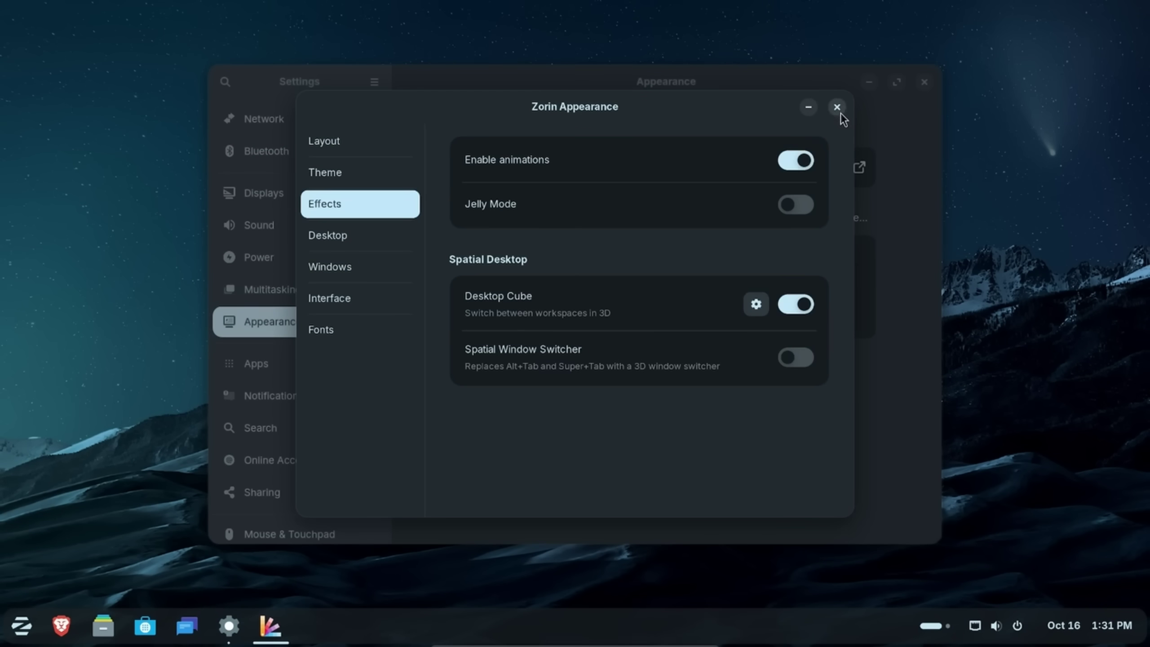
Bring up the 3D workspace cube and rotate it to an empty desktop.
{"action": "left_click", "coordinate": [837, 107]}
{"action": "key", "text": "super"}
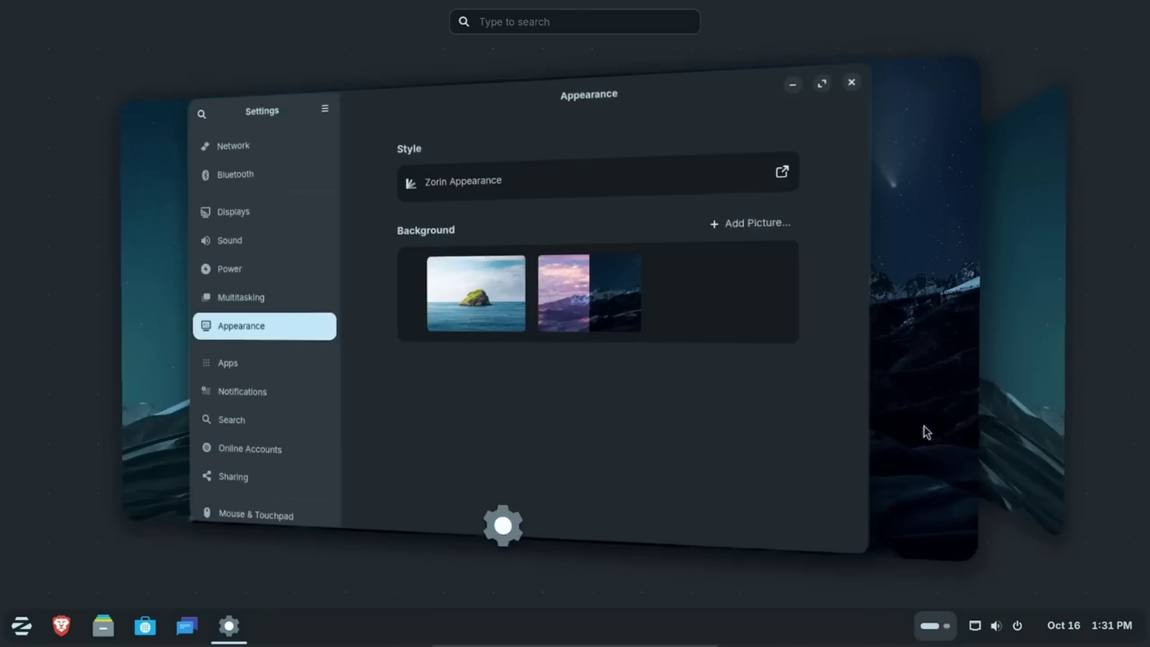
{"action": "left_click_drag", "start_coordinate": [929, 432], "coordinate": [786, 398]}
Snap Files into the top-left quarter and move the Software window further left.
{"action": "left_click", "coordinate": [788, 400]}
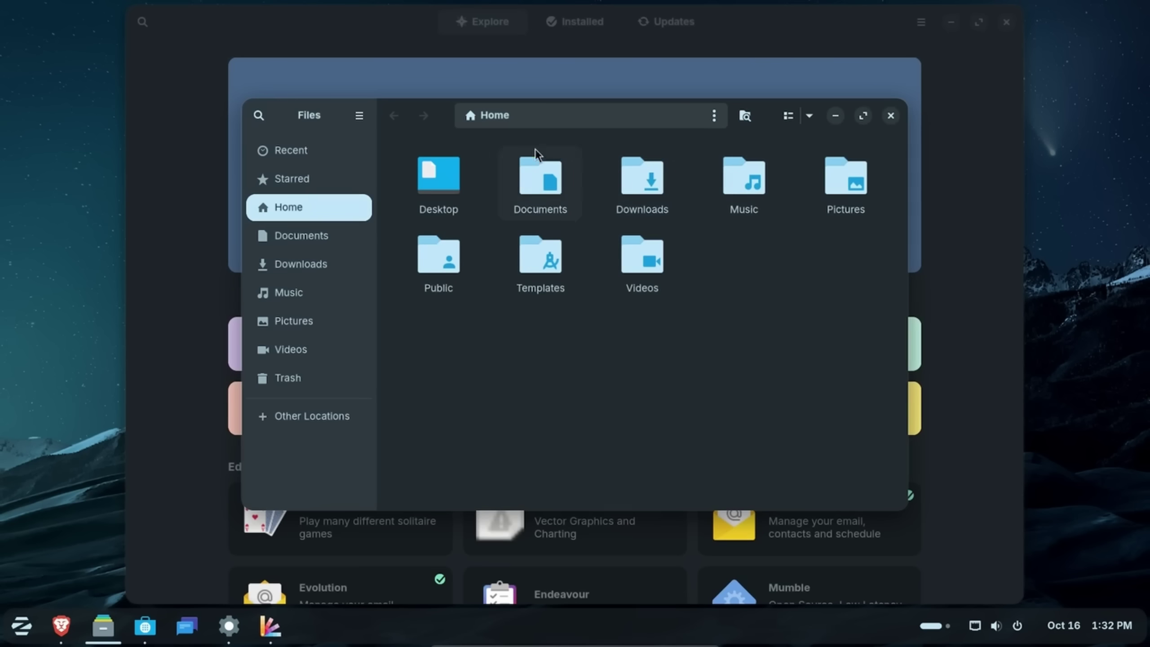
{"action": "left_click_drag", "start_coordinate": [756, 114], "coordinate": [397, 58]}
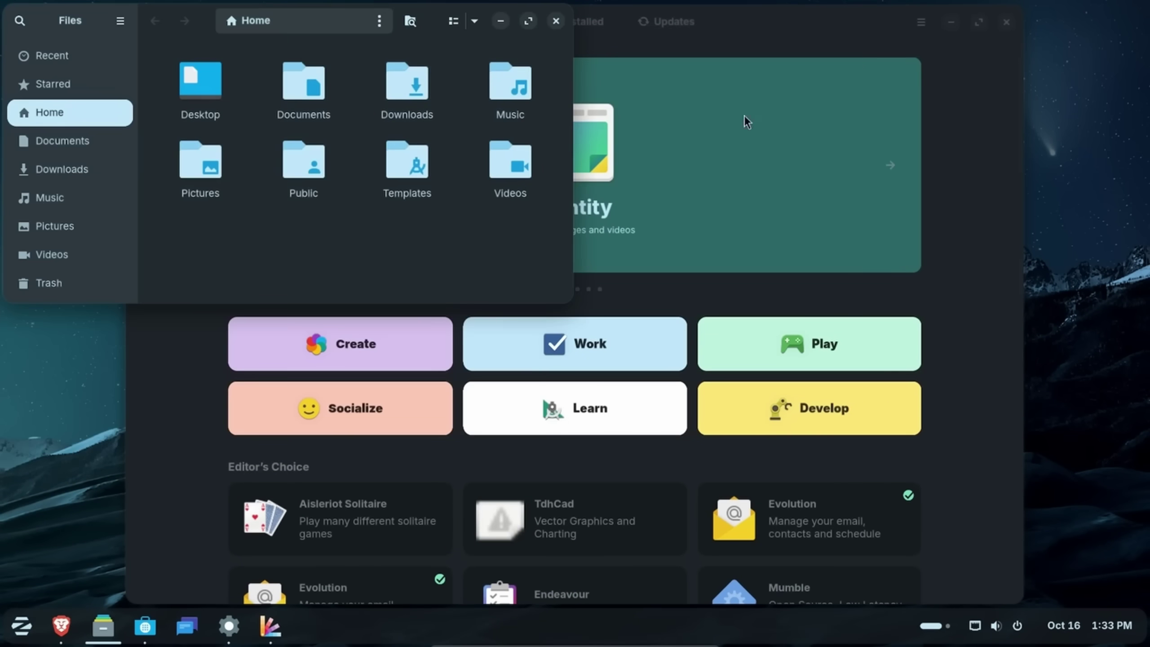
{"action": "left_click_drag", "start_coordinate": [767, 33], "coordinate": [328, 72]}
Scroll the Zorin blog home page down to the Zorin OS 18 article cards.
{"action": "scroll", "coordinate": [1081, 176], "scroll_direction": "down", "scroll_amount": 8}
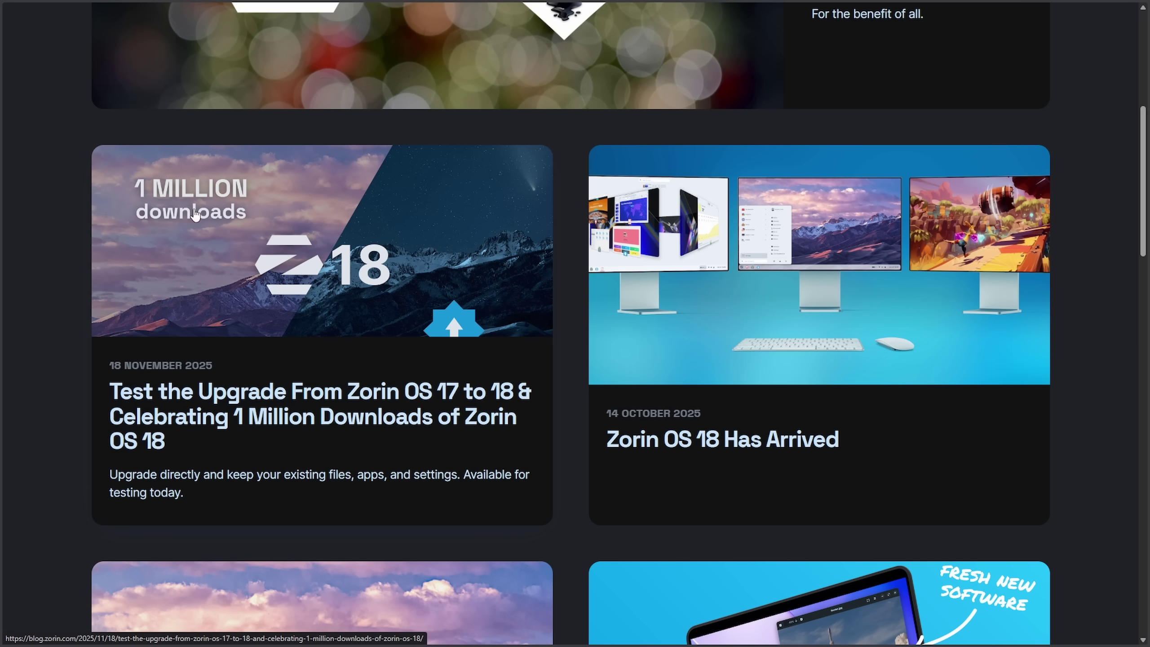
Open the 1 Million Downloads upgrade article and highlight its title.
{"action": "left_click", "coordinate": [417, 356]}
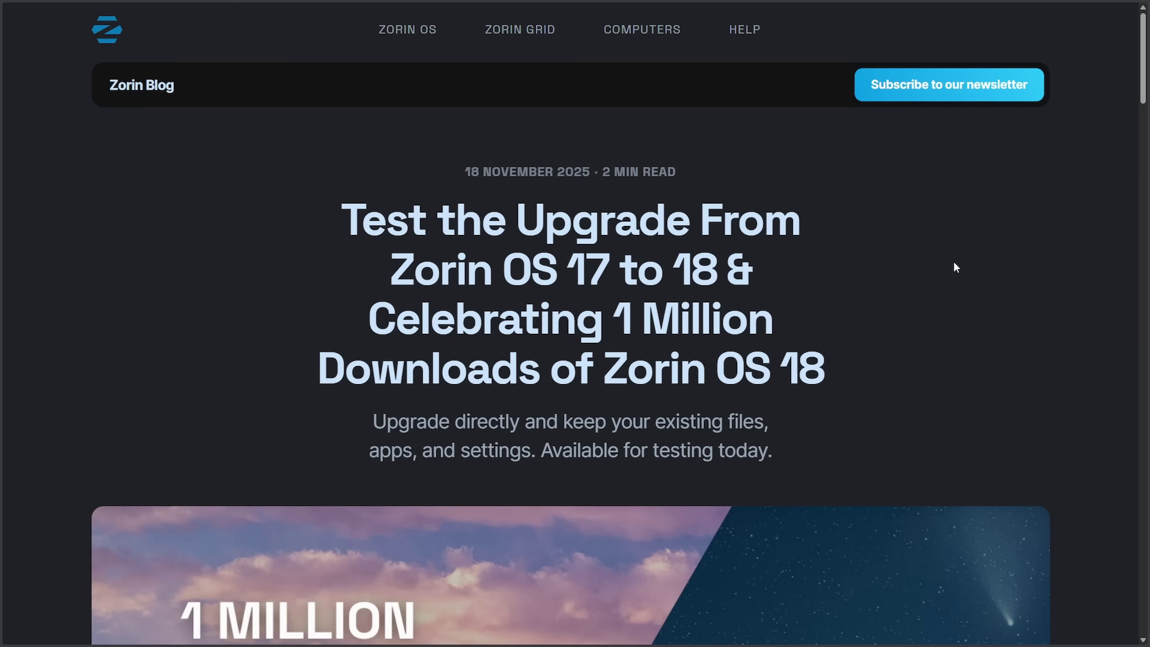
{"action": "left_click_drag", "start_coordinate": [285, 323], "coordinate": [889, 357]}
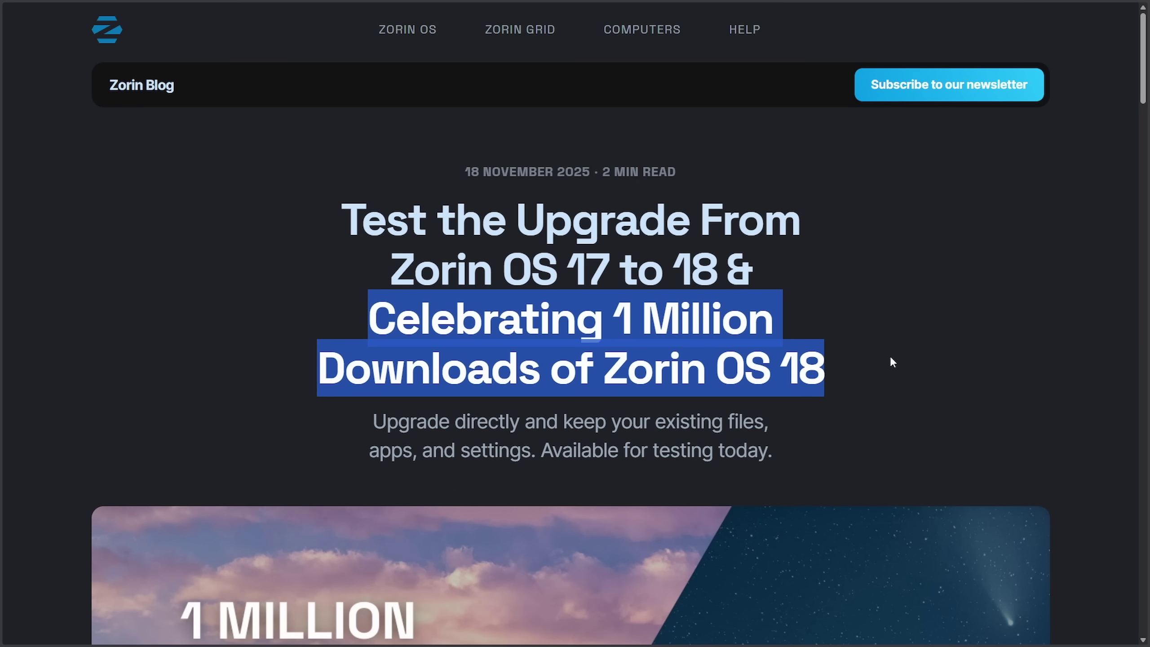
{"action": "left_click", "coordinate": [934, 362]}
Highlight the article's opening sentence about 1 million downloads.
{"action": "scroll", "coordinate": [921, 343], "scroll_direction": "down", "scroll_amount": 7}
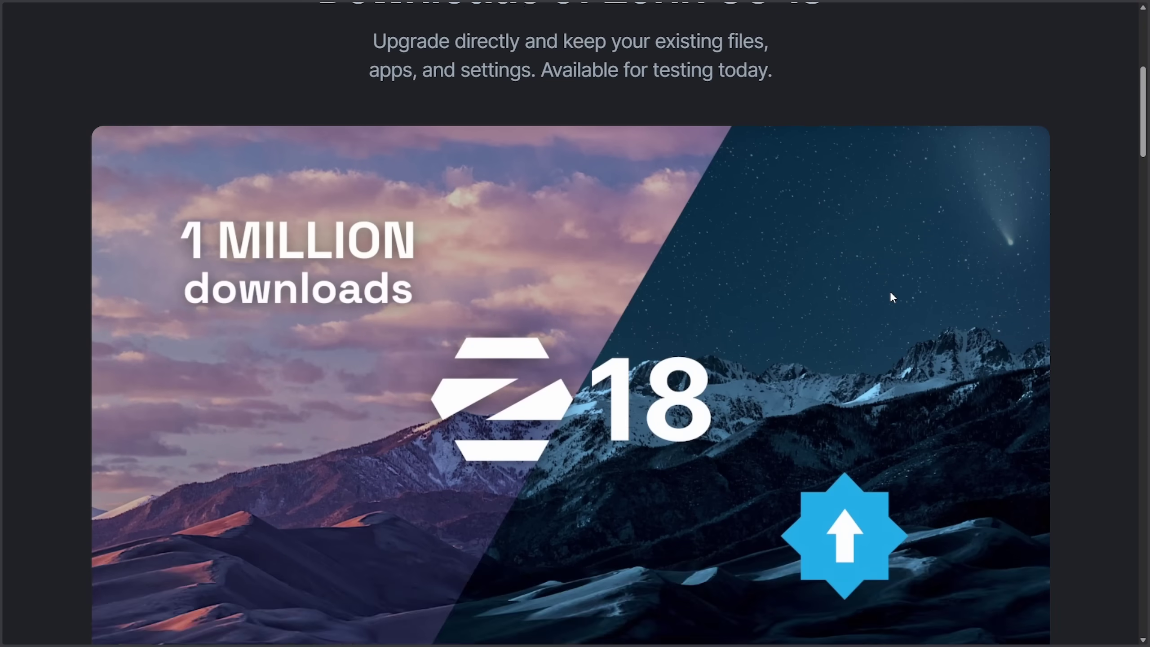
{"action": "scroll", "coordinate": [889, 291], "scroll_direction": "up", "scroll_amount": 2}
{"action": "scroll", "coordinate": [890, 291], "scroll_direction": "down", "scroll_amount": 7}
{"action": "scroll", "coordinate": [890, 300], "scroll_direction": "down", "scroll_amount": 6}
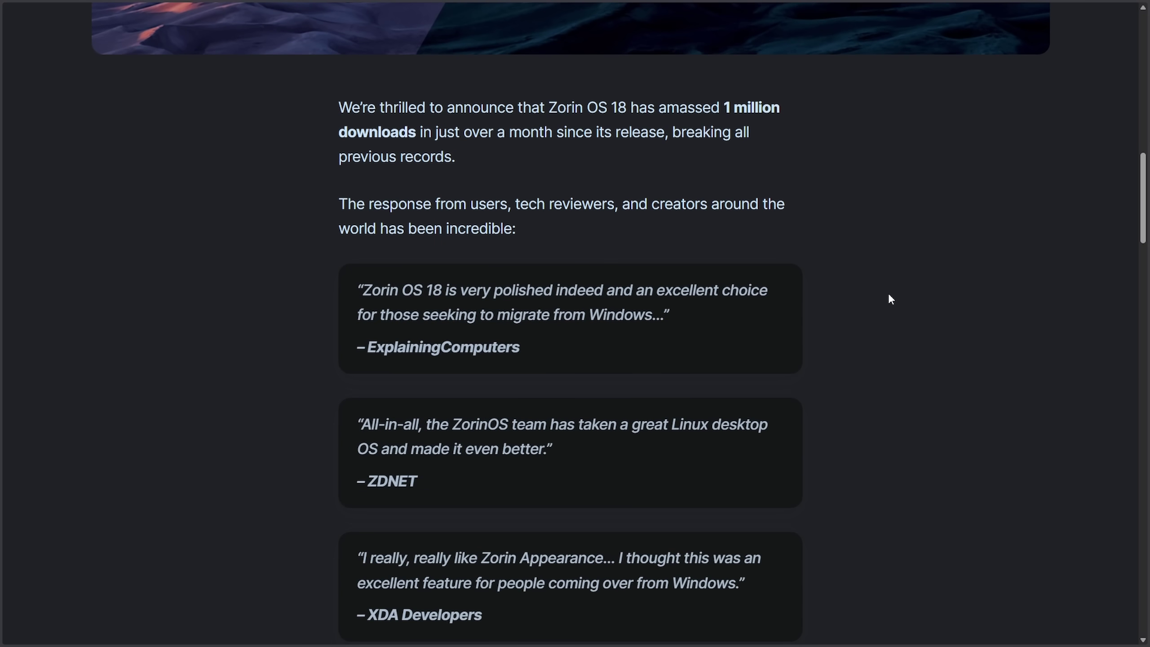
{"action": "left_click_drag", "start_coordinate": [344, 104], "coordinate": [853, 193]}
Highlight the paragraph saying over 78% of downloads came from Windows.
{"action": "left_click", "coordinate": [853, 193]}
{"action": "scroll", "coordinate": [853, 193], "scroll_direction": "down", "scroll_amount": 10}
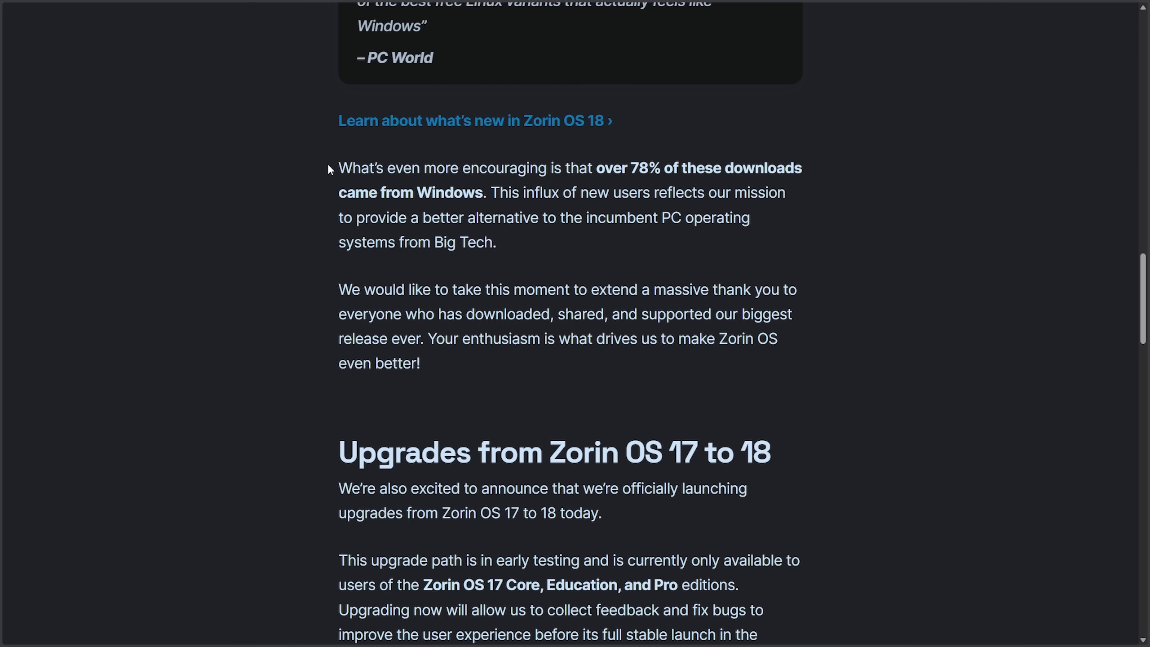
{"action": "left_click_drag", "start_coordinate": [329, 167], "coordinate": [762, 249]}
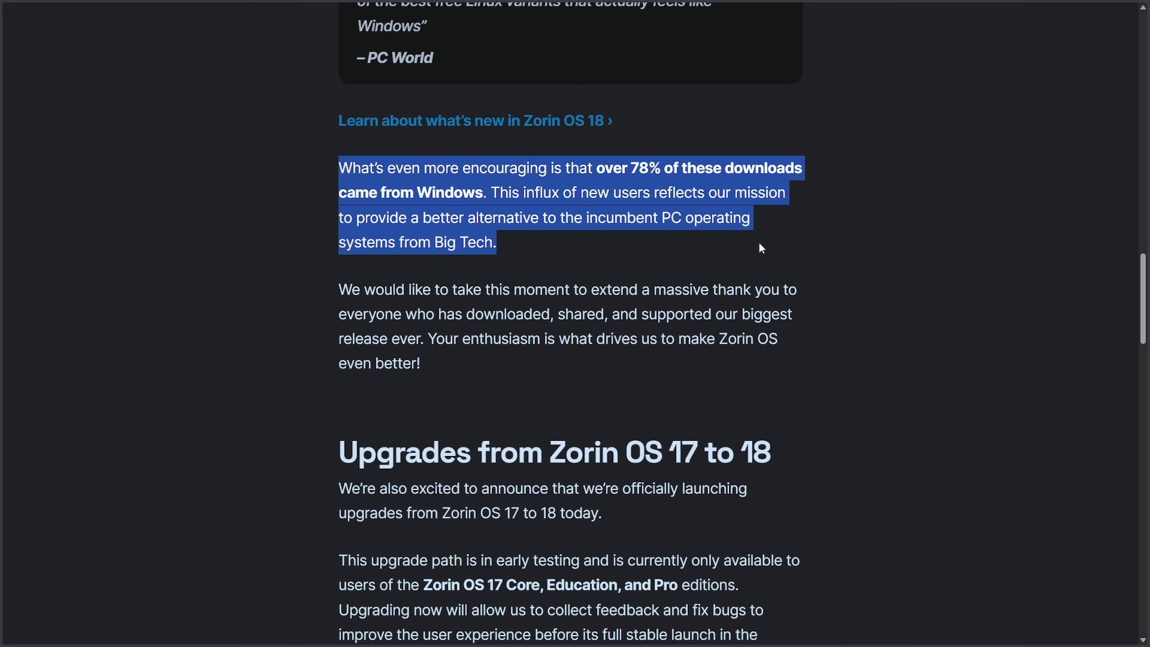
{"action": "left_click", "coordinate": [764, 248]}
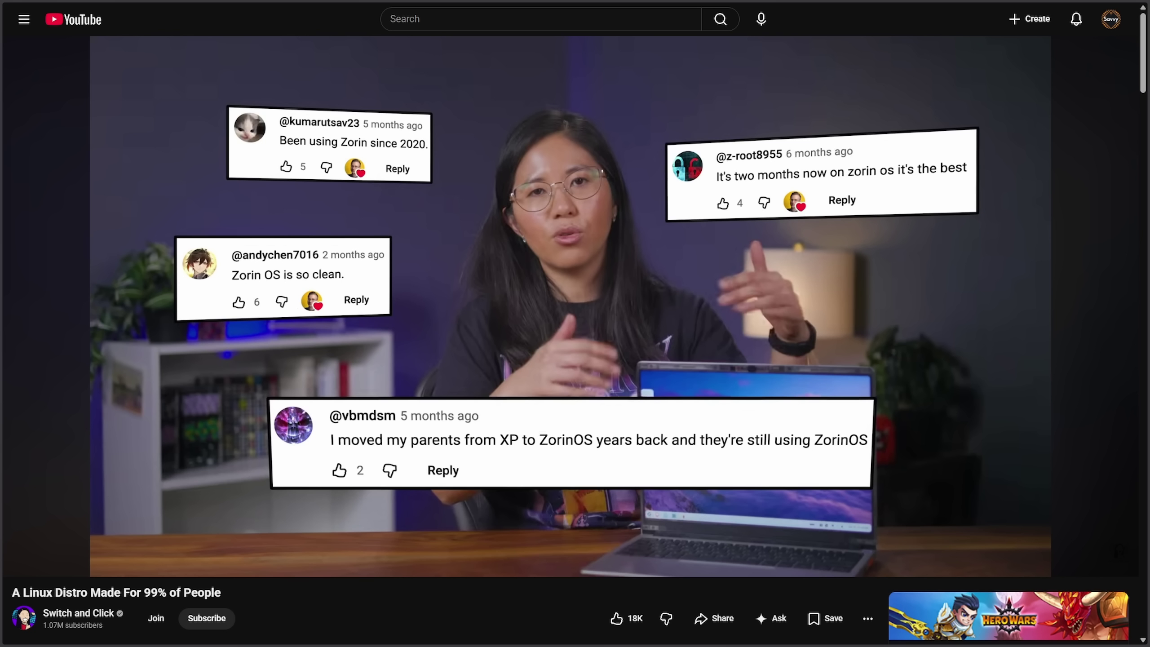
{"action": "left_click_drag", "start_coordinate": [246, 598], "coordinate": [289, 604]}
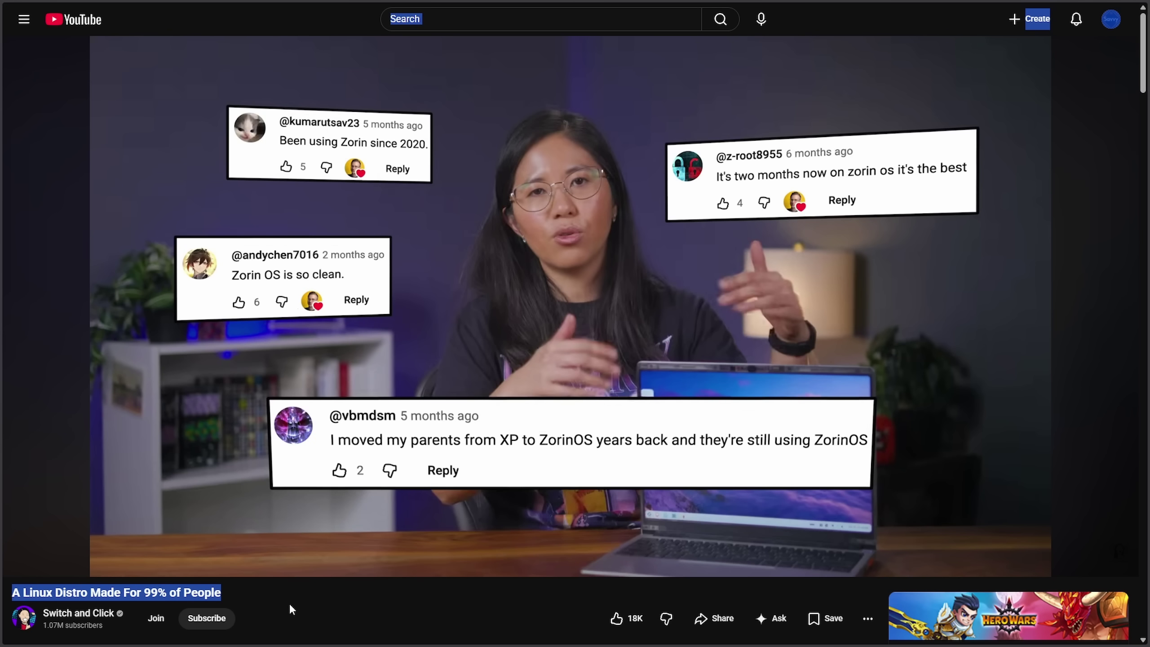
{"action": "left_click", "coordinate": [471, 609]}
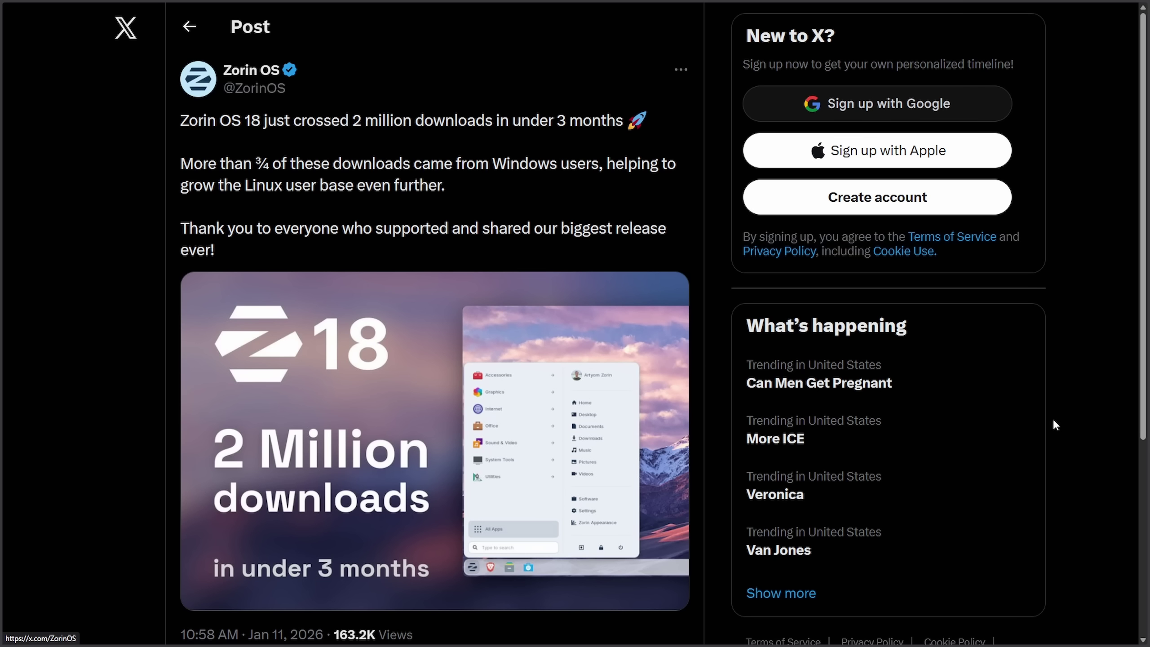
{"action": "left_click_drag", "start_coordinate": [180, 121], "coordinate": [616, 122]}
{"action": "left_click", "coordinate": [614, 139]}
{"action": "left_click_drag", "start_coordinate": [180, 164], "coordinate": [469, 193]}
{"action": "left_click", "coordinate": [498, 204]}
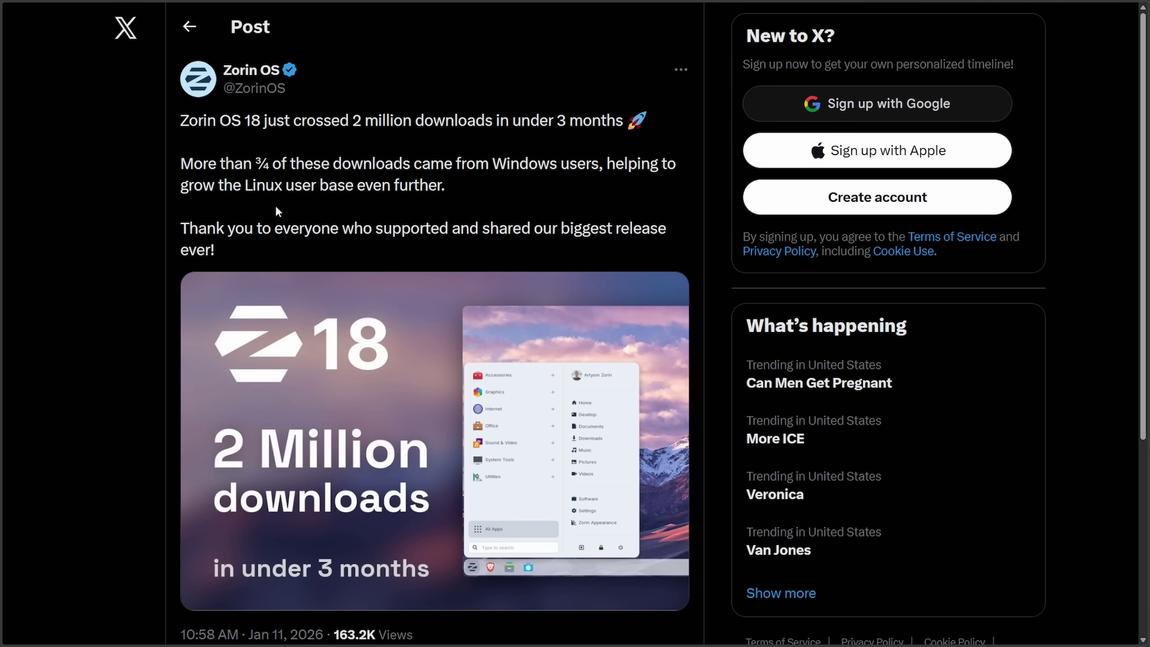
{"action": "left_click_drag", "start_coordinate": [181, 229], "coordinate": [667, 239]}
{"action": "left_click", "coordinate": [663, 245]}
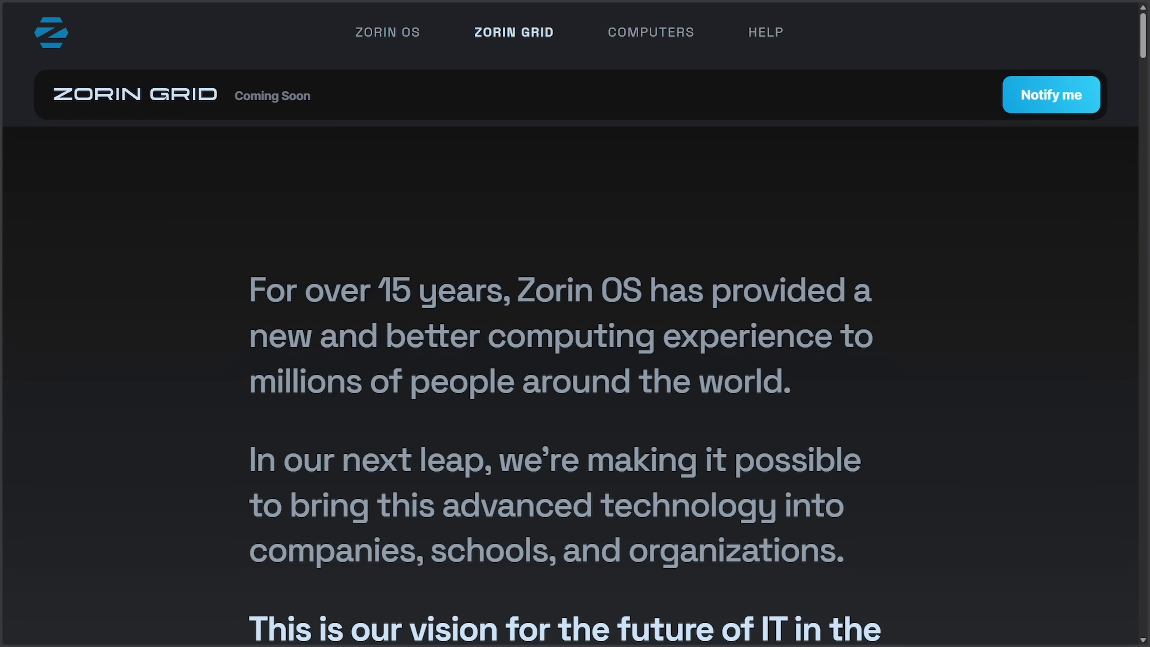
Scroll the Zorin Grid page to 'Manage all of your computers. As easily as one.'.
{"action": "scroll", "coordinate": [571, 323], "scroll_direction": "down", "scroll_amount": 3}
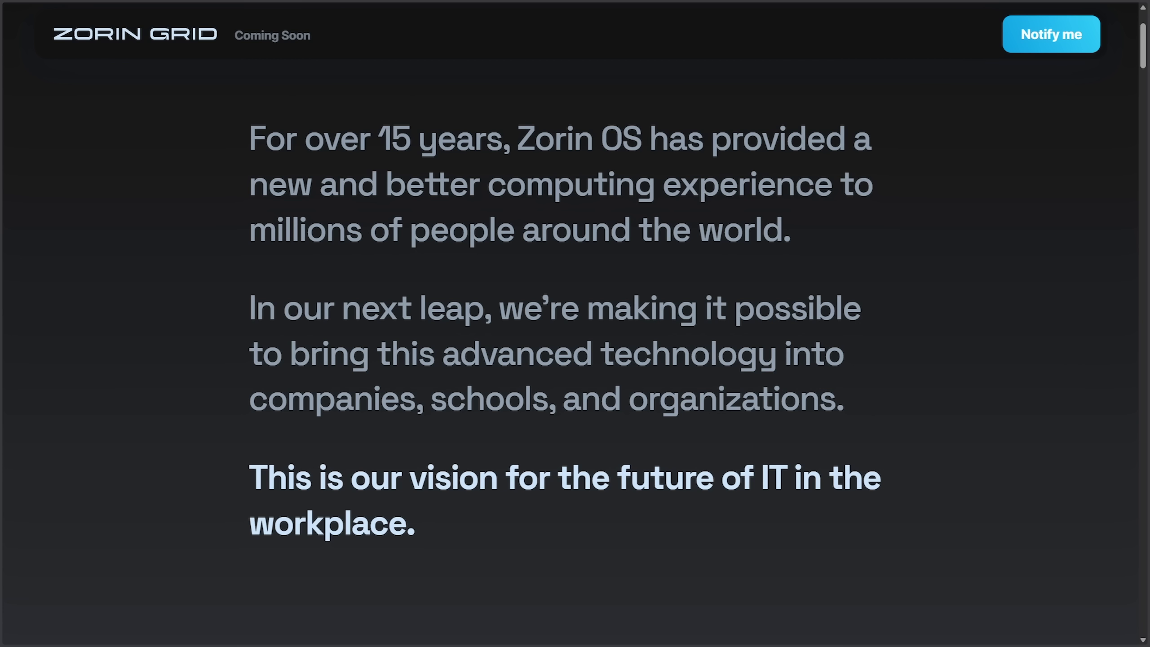
{"action": "scroll", "coordinate": [571, 323], "scroll_direction": "down", "scroll_amount": 5}
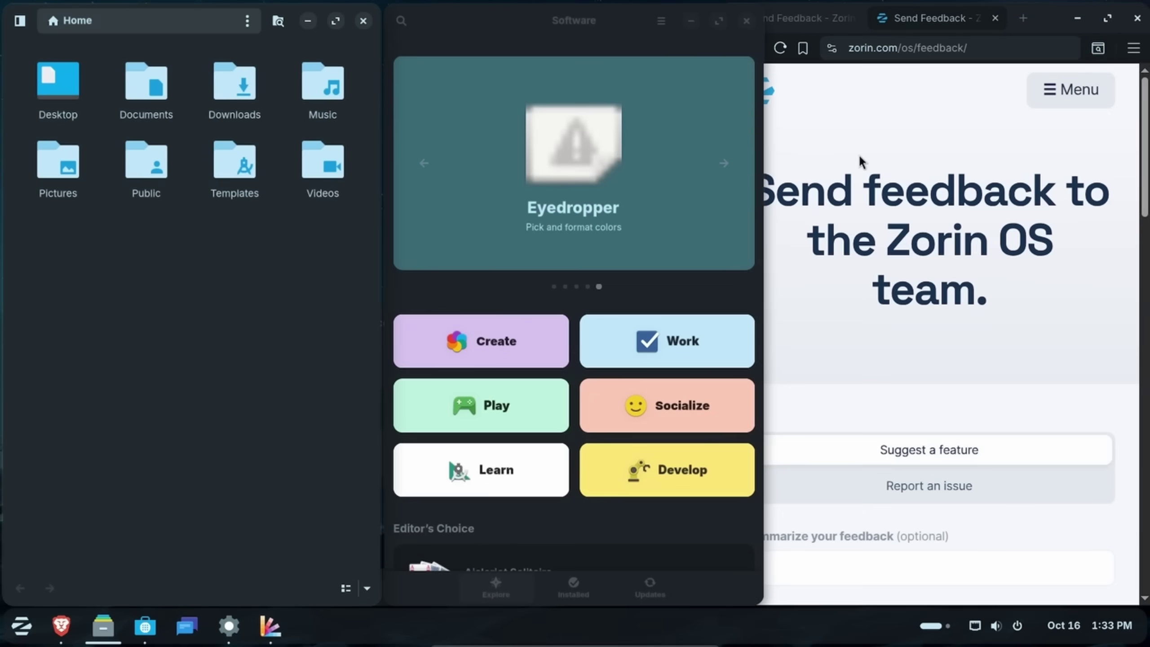
Alternate focus between the feedback page and Software, dragging Software to reveal tiling layouts.
{"action": "left_click", "coordinate": [859, 154]}
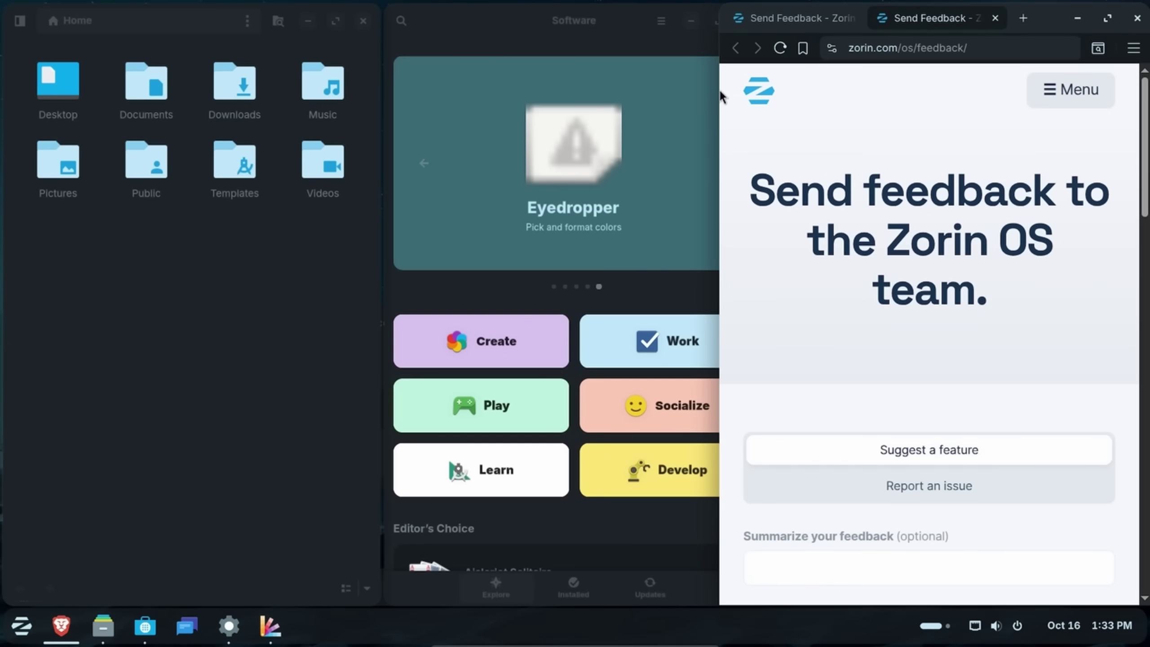
{"action": "left_click", "coordinate": [514, 32]}
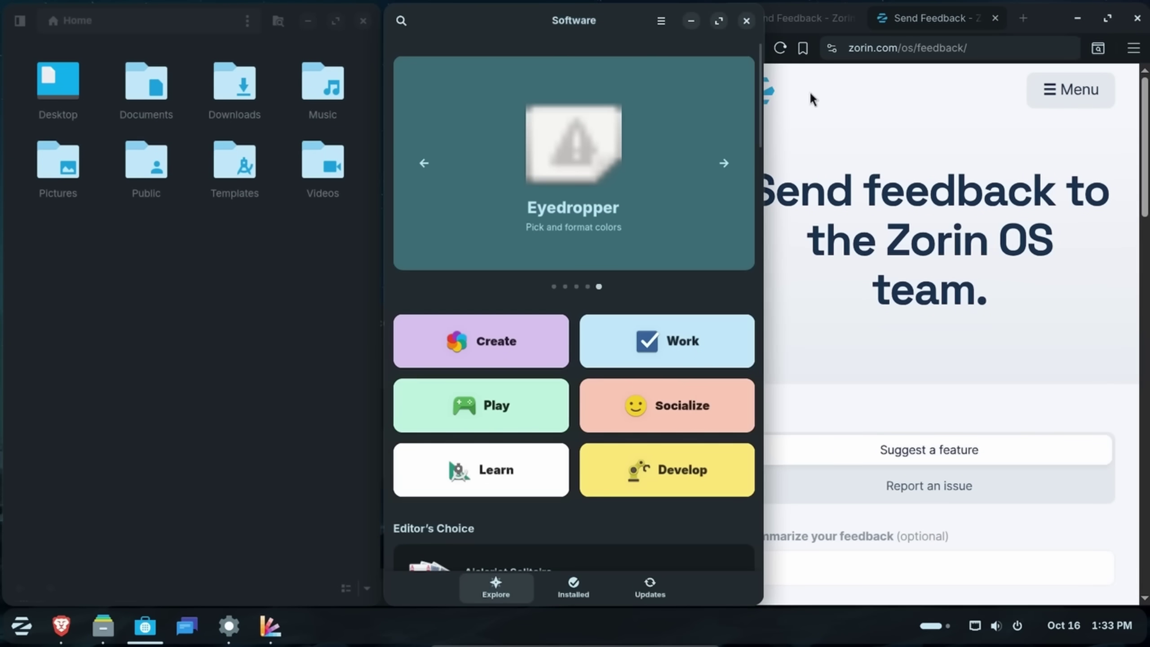
{"action": "left_click_drag", "start_coordinate": [513, 32], "coordinate": [625, 69]}
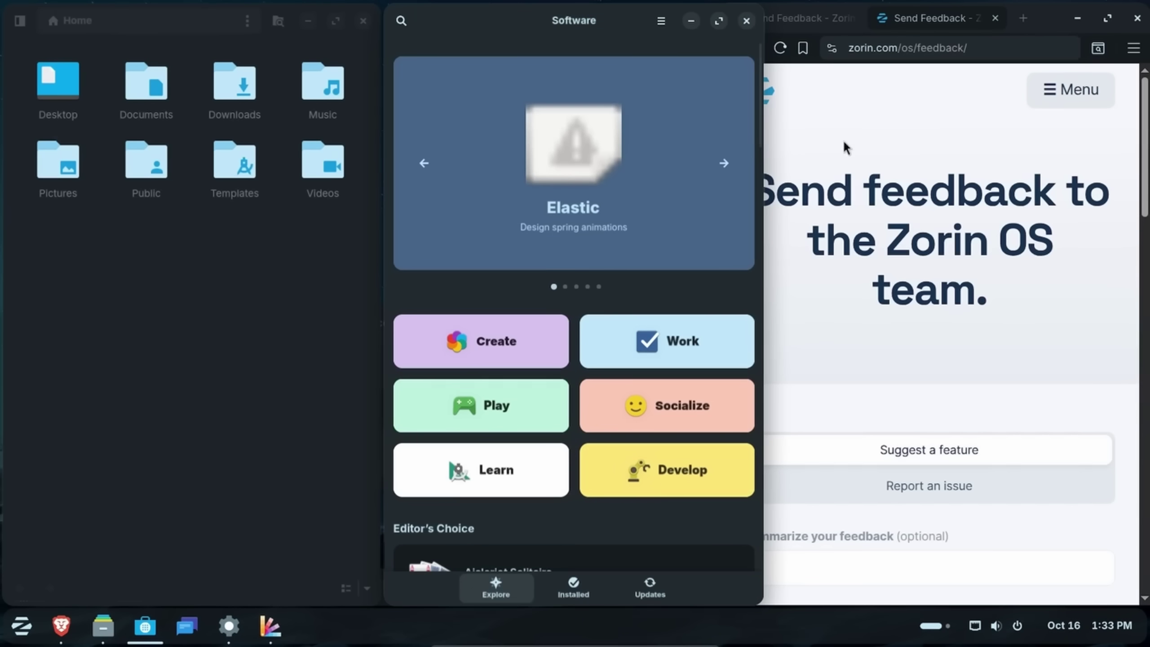
{"action": "left_click", "coordinate": [901, 163]}
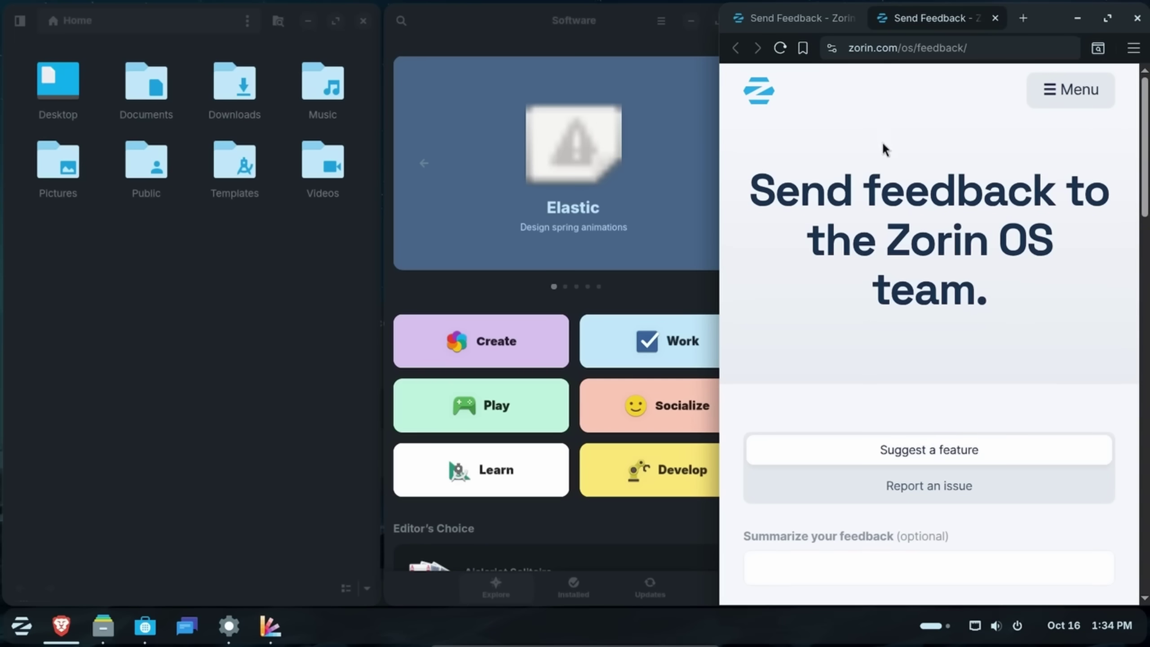
{"action": "left_click", "coordinate": [559, 298]}
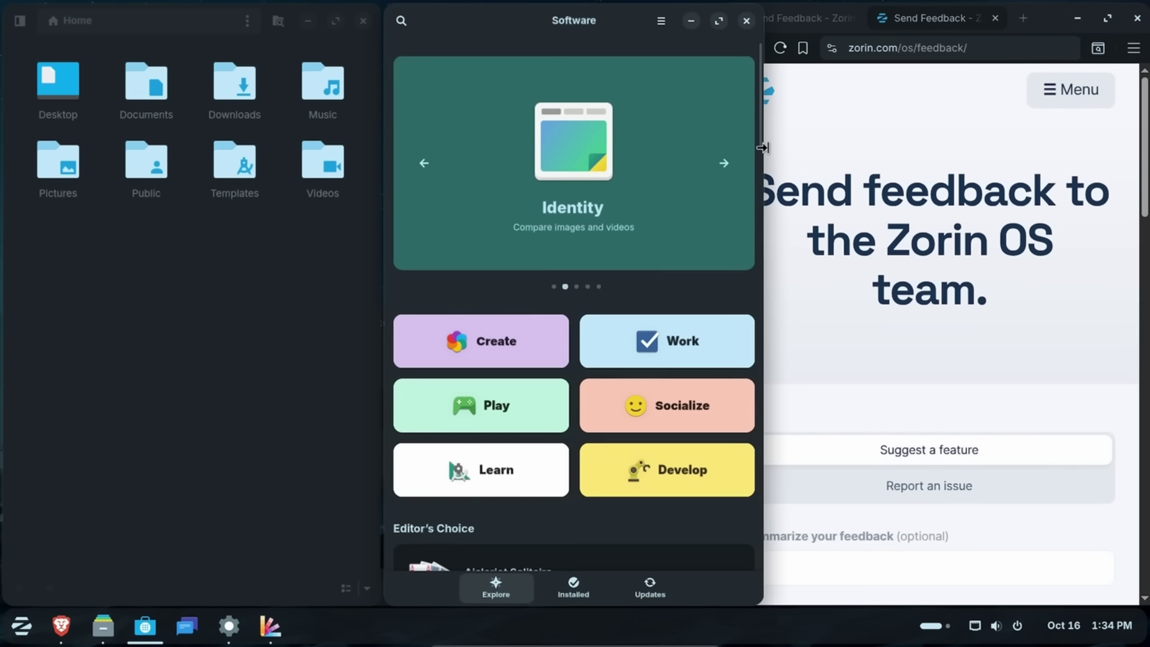
{"action": "left_click_drag", "start_coordinate": [539, 19], "coordinate": [821, 78]}
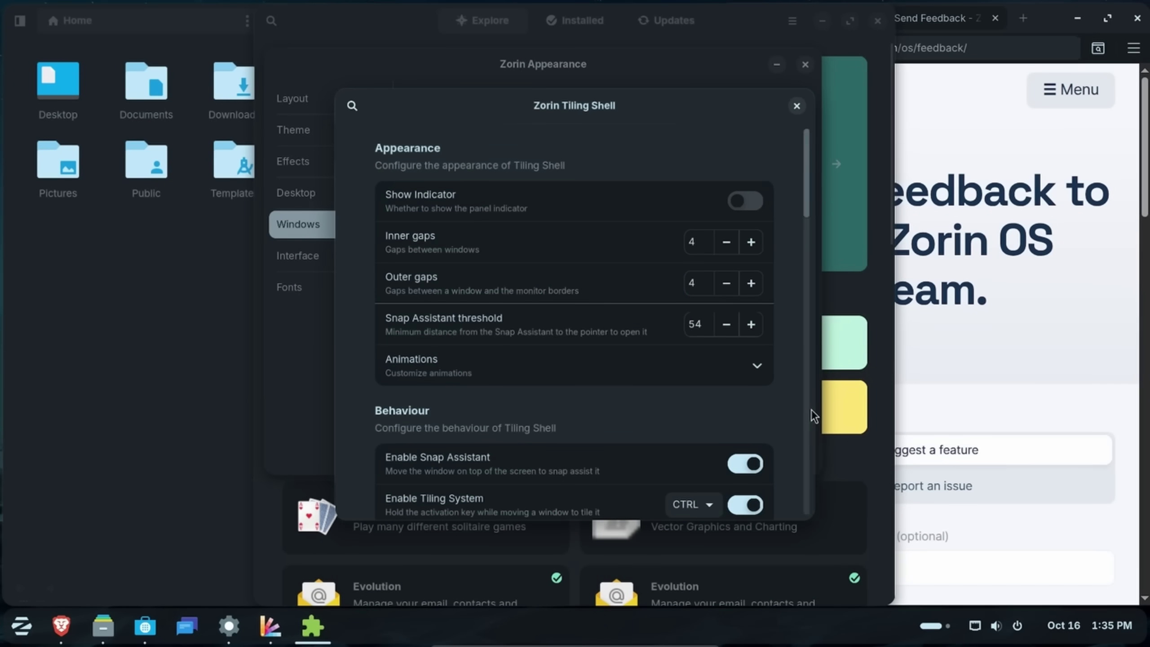
Dismiss the Zorin Tiling Shell settings dialog with Escape.
{"action": "key", "text": "Escape"}
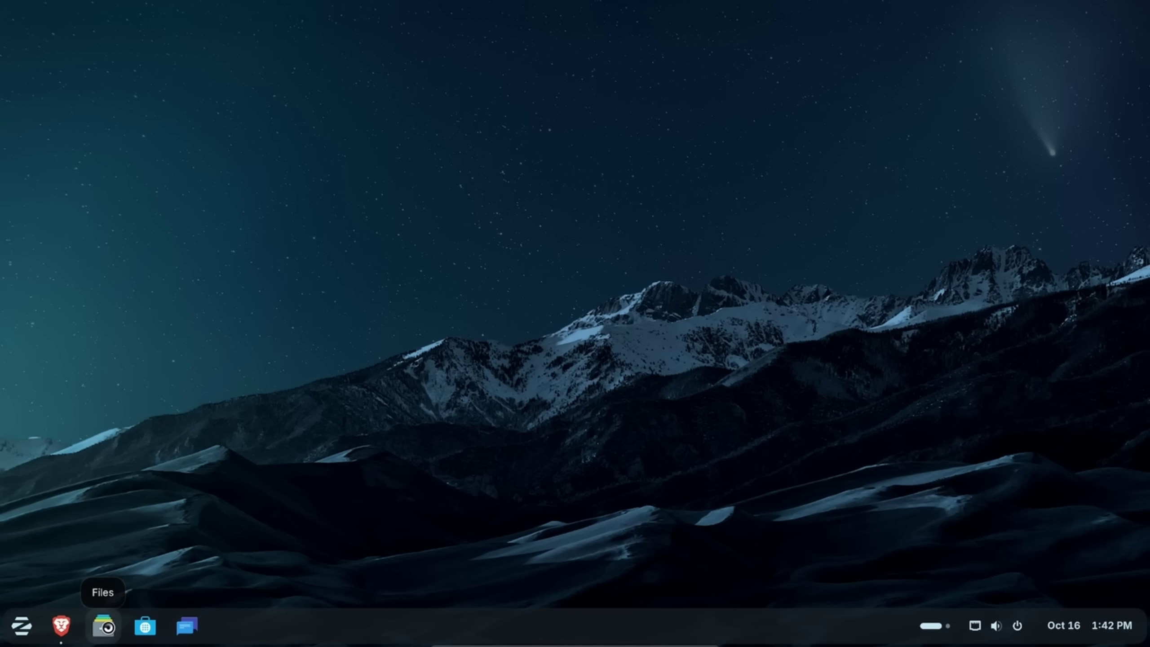
Open Files on the Home folder, start a current-folder search and toggle its filter options.
{"action": "left_click", "coordinate": [104, 626]}
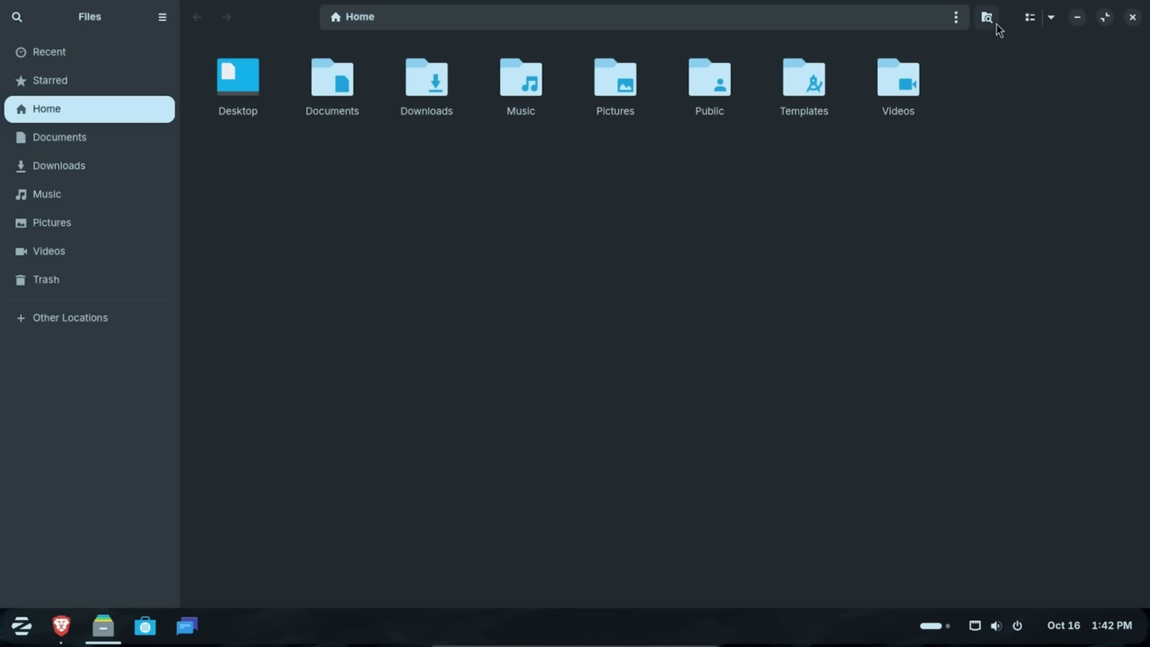
{"action": "left_click", "coordinate": [988, 19]}
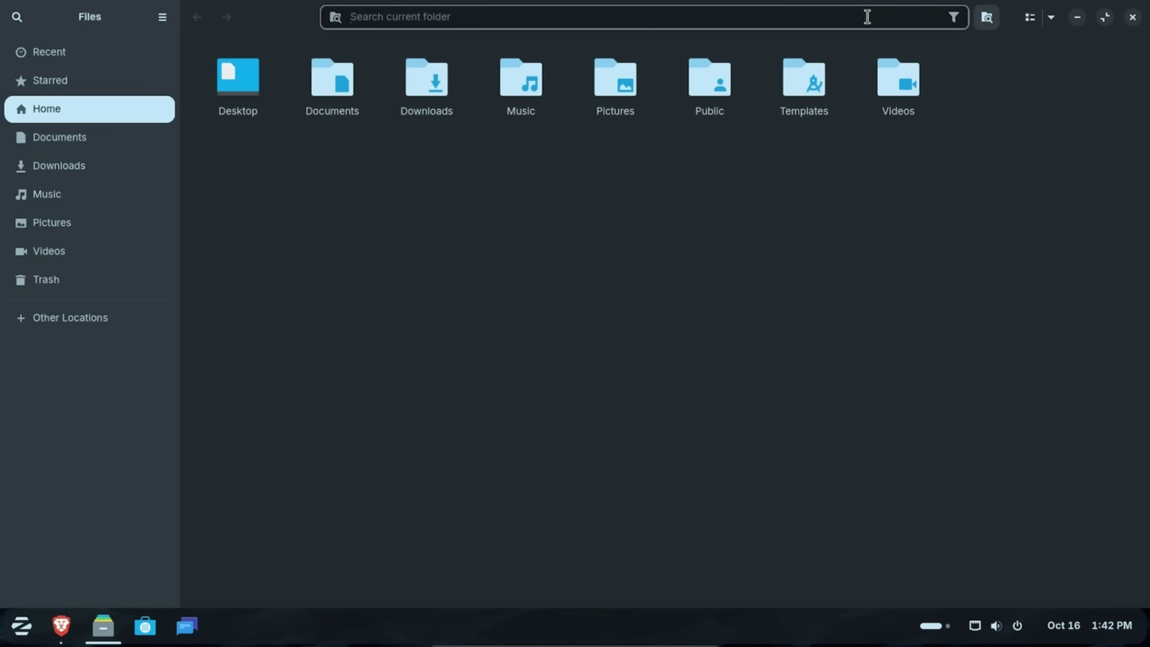
{"action": "left_click", "coordinate": [954, 18]}
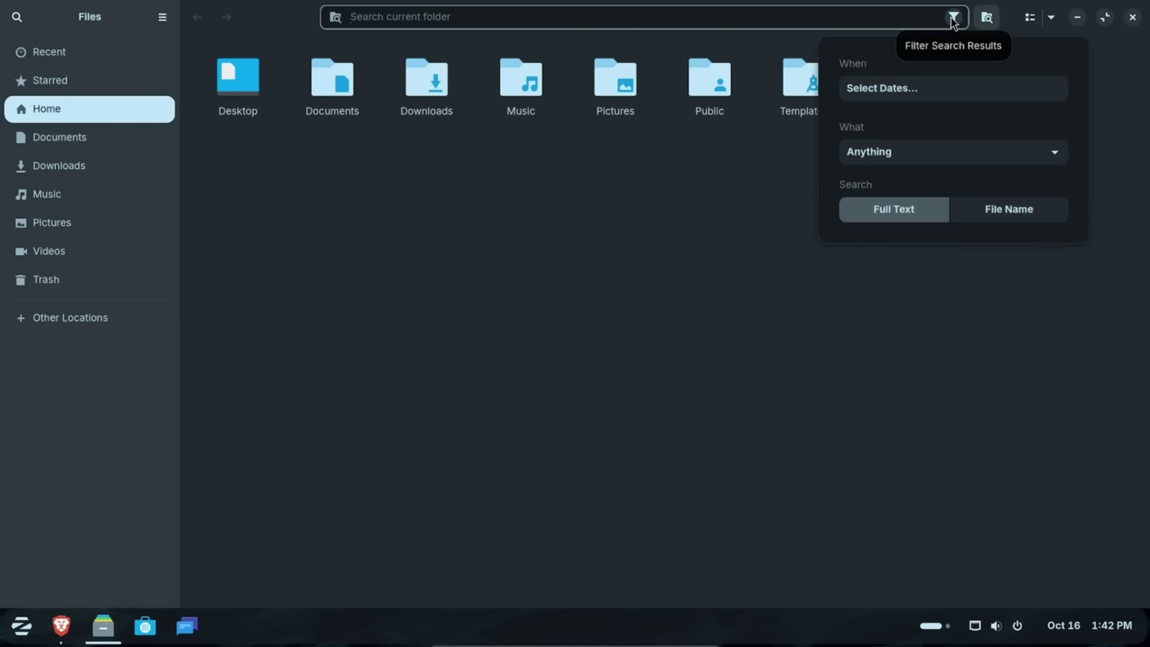
{"action": "left_click", "coordinate": [954, 18]}
Switch to Search Everywhere, return Home, repeat the search switch, then show the activities overview.
{"action": "left_click", "coordinate": [17, 17]}
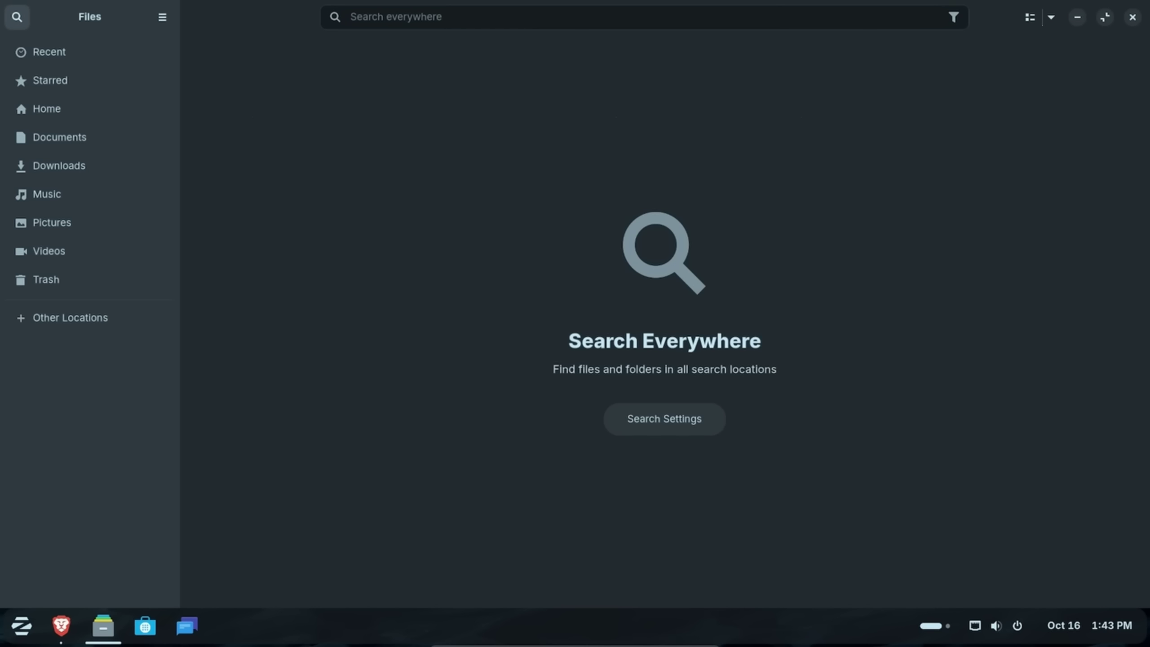
{"action": "left_click", "coordinate": [438, 17]}
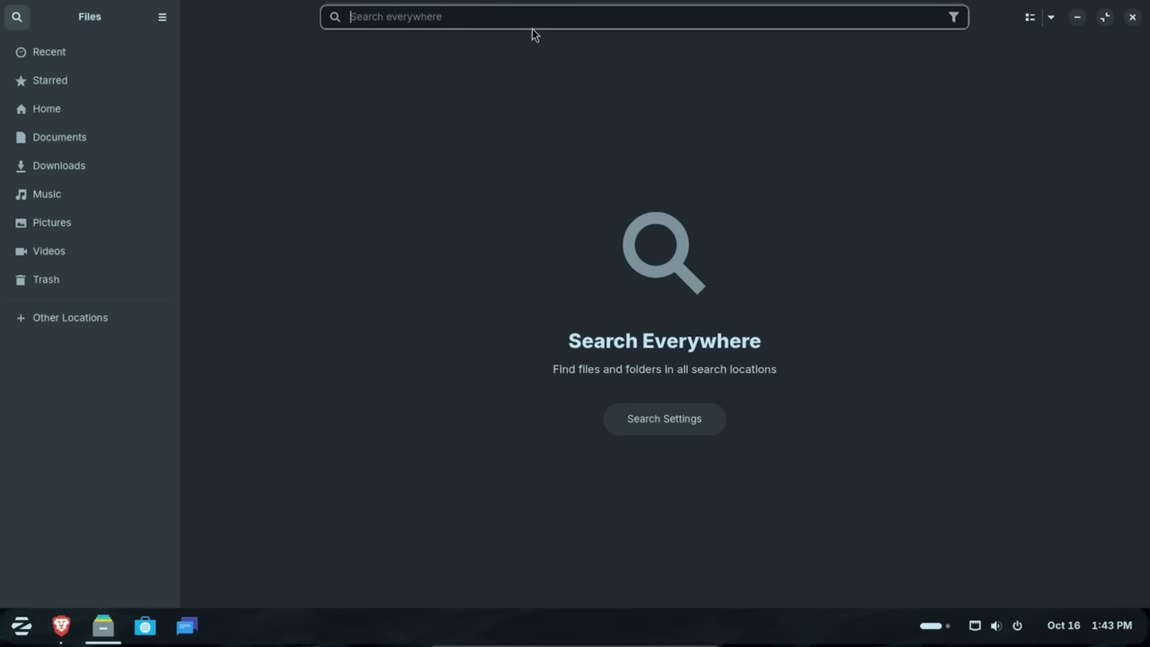
{"action": "left_click", "coordinate": [23, 16]}
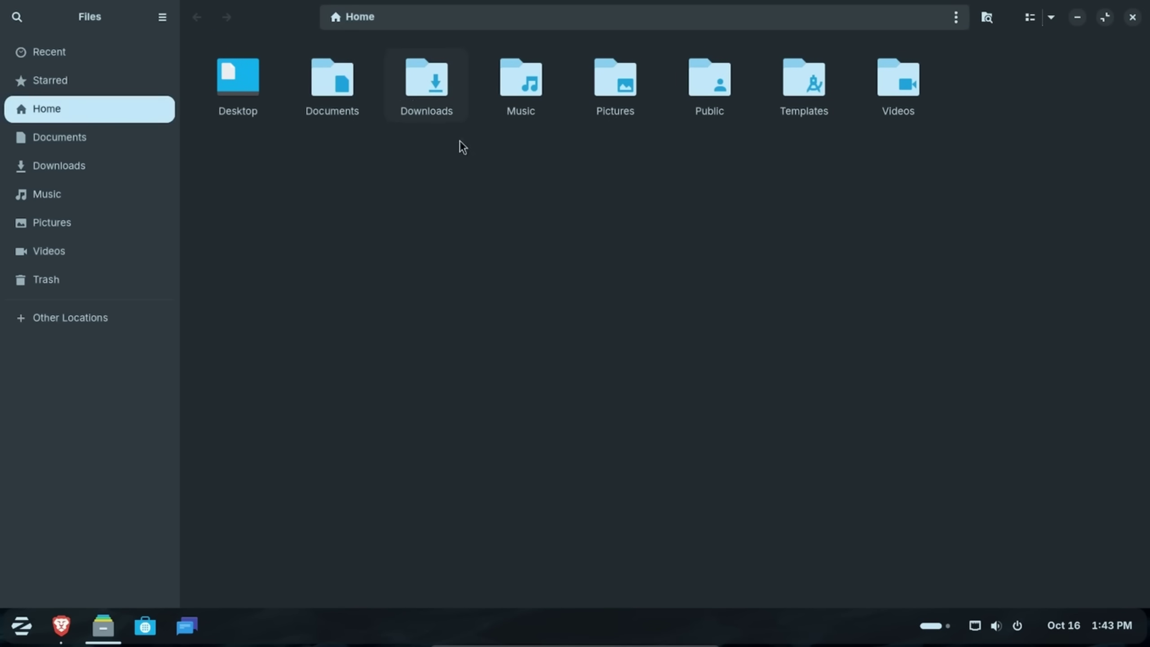
{"action": "left_click", "coordinate": [994, 26]}
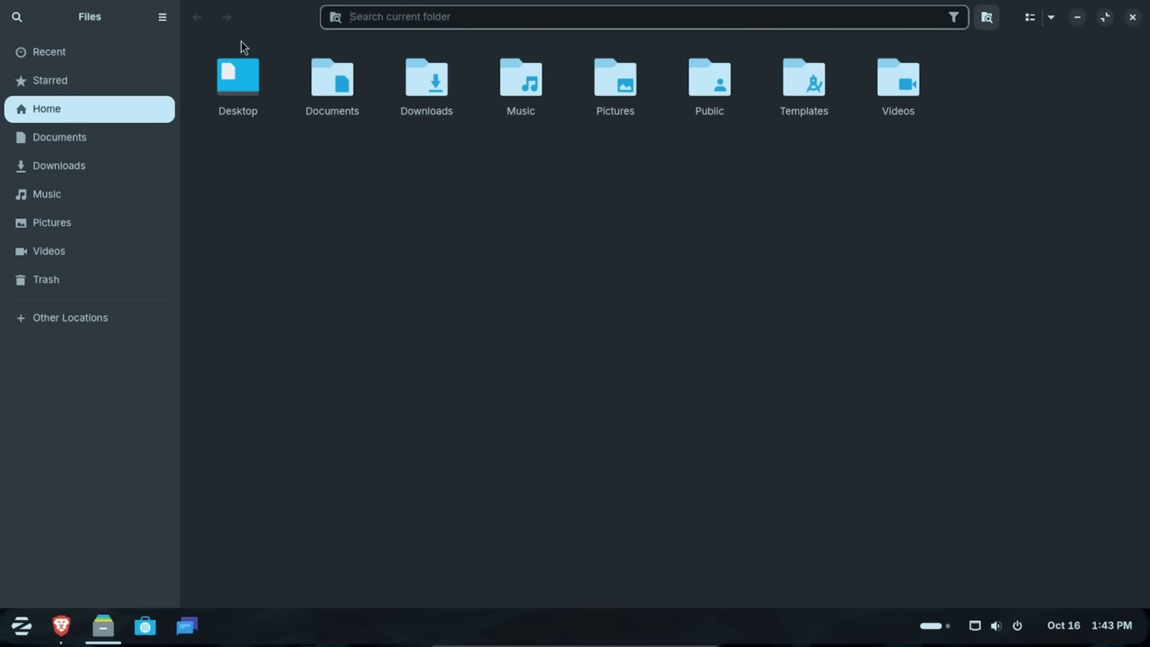
{"action": "left_click", "coordinate": [15, 18]}
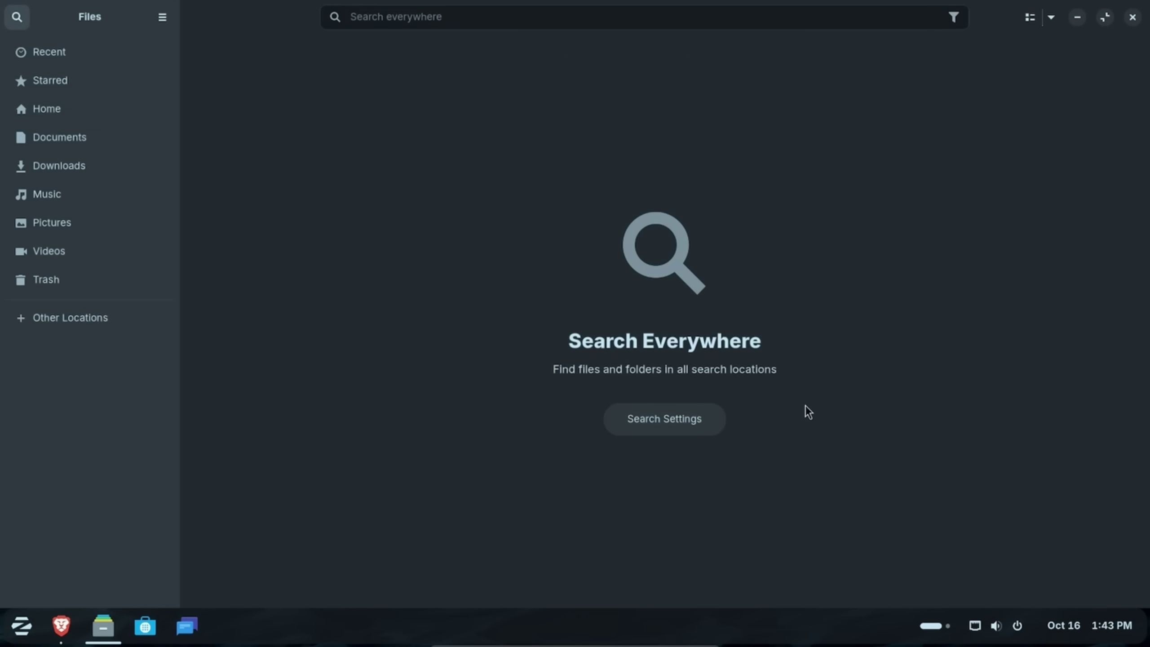
{"action": "key", "text": "super"}
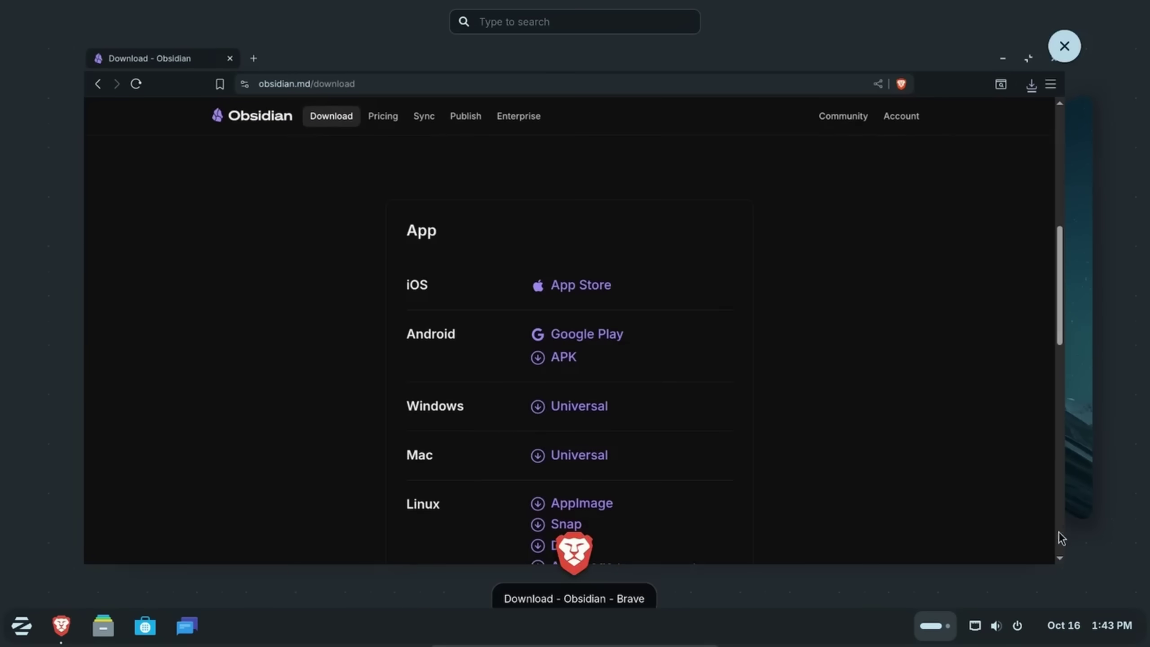
Frame the App and Android download rows for a screenshot, cancel it, and reopen quick settings.
{"action": "left_click", "coordinate": [973, 633]}
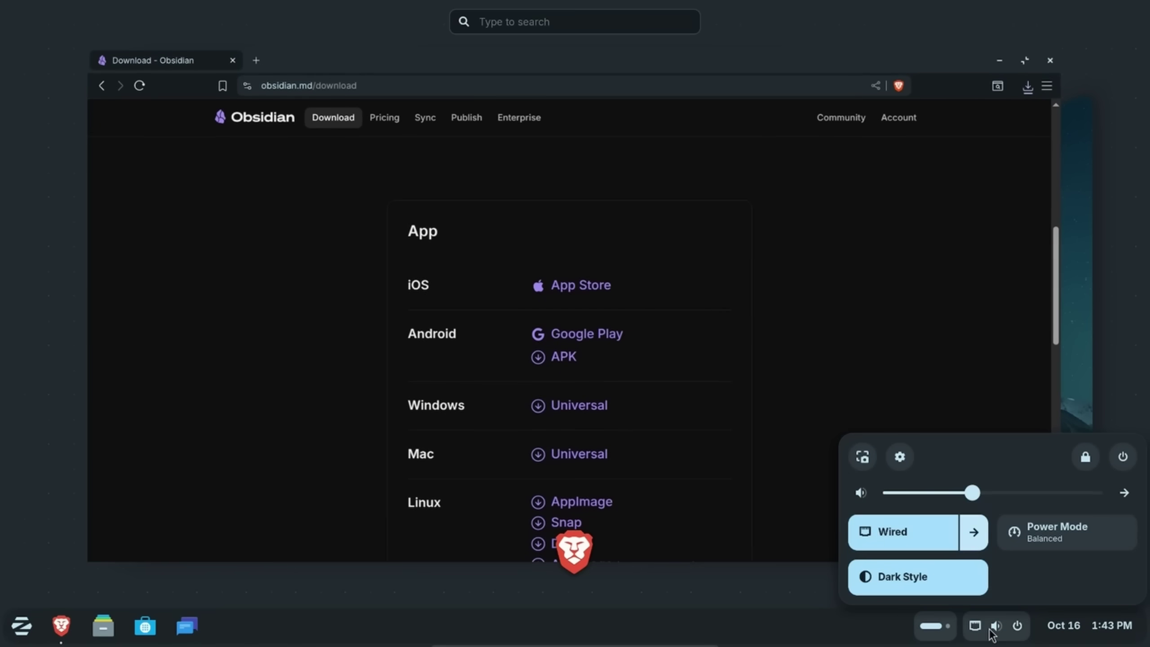
{"action": "left_click", "coordinate": [862, 459]}
{"action": "left_click_drag", "start_coordinate": [765, 429], "coordinate": [552, 324]}
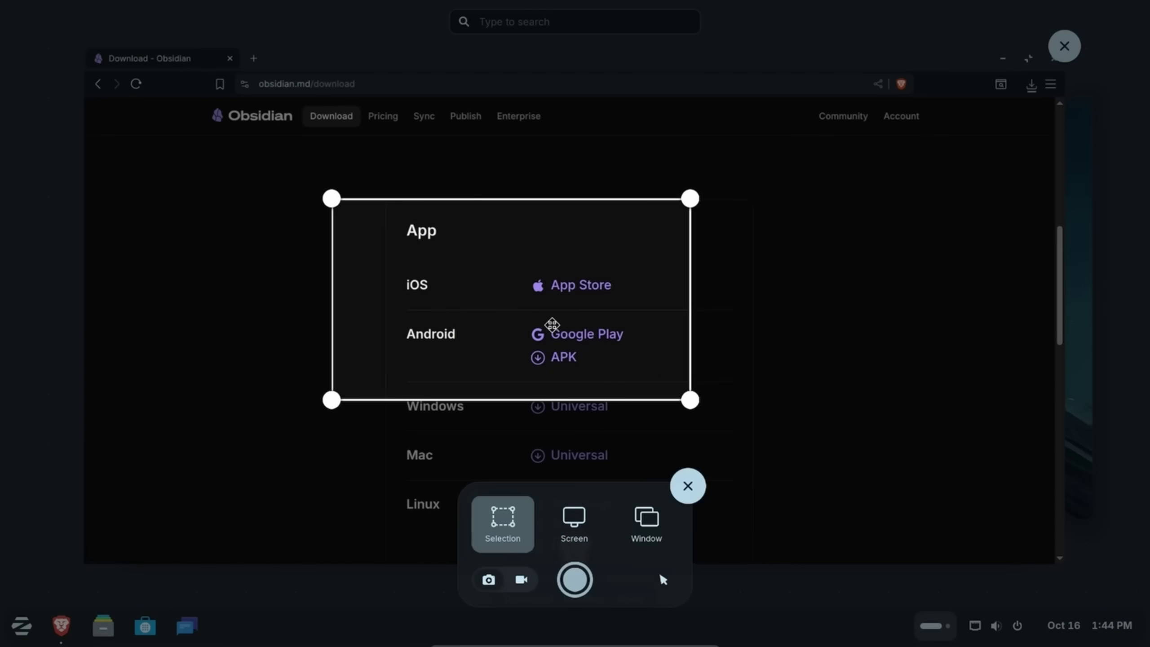
{"action": "left_click", "coordinate": [688, 486]}
{"action": "left_click", "coordinate": [996, 625]}
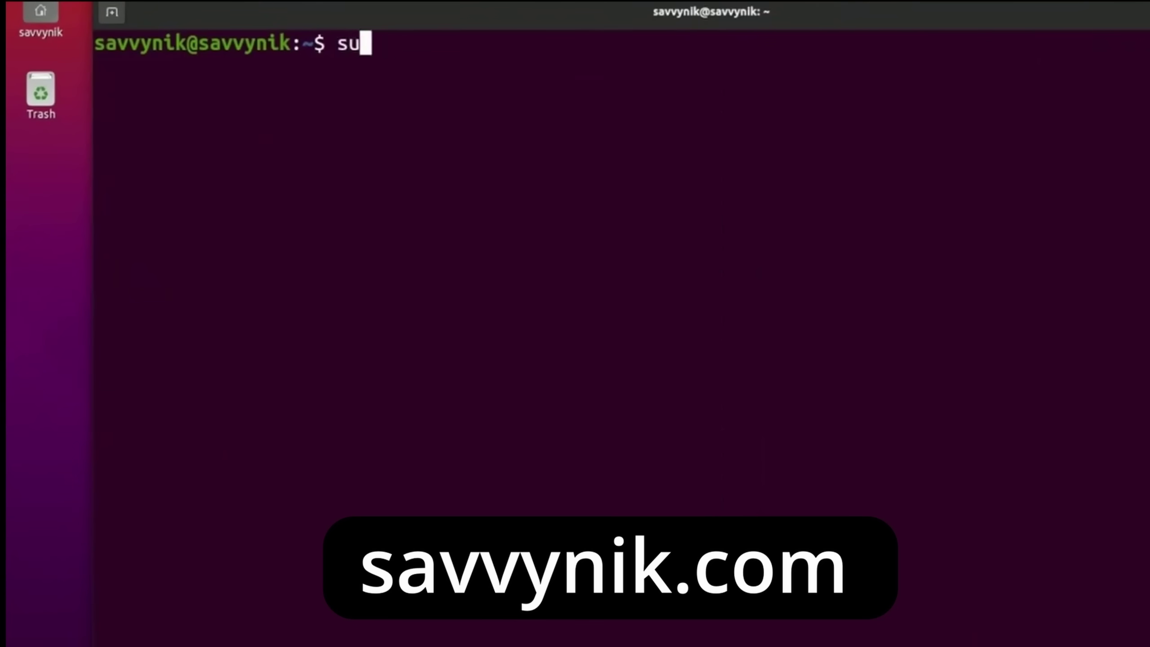
Type 'do apt ins' at the terminal prompt.
{"action": "type", "text": "do apt ins"}
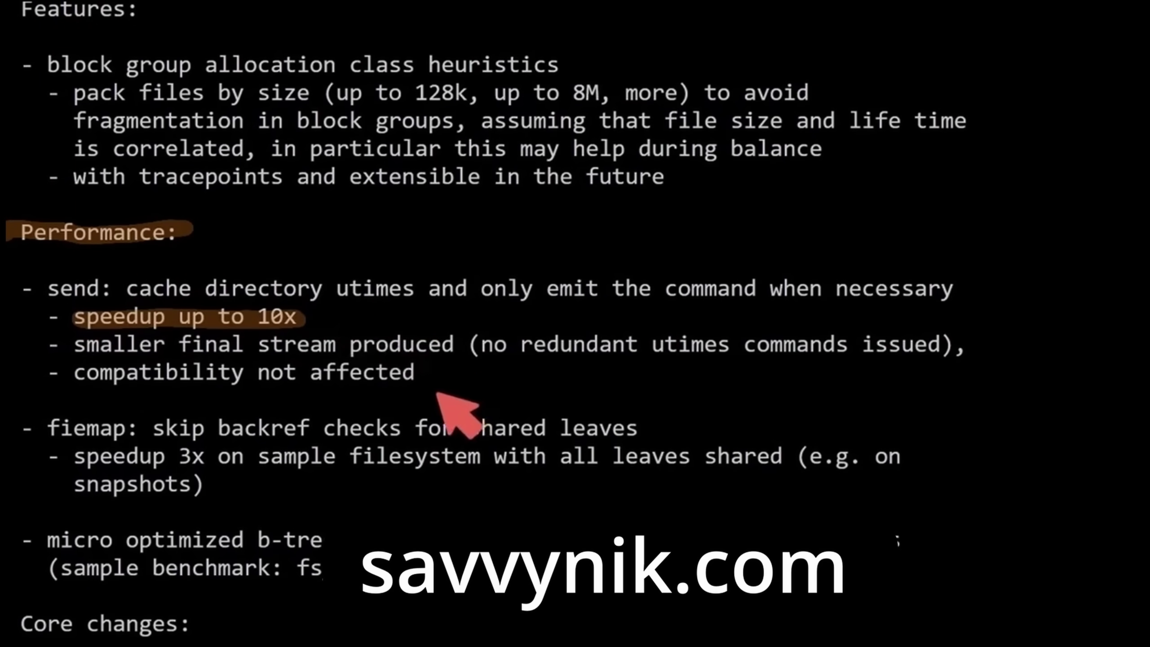